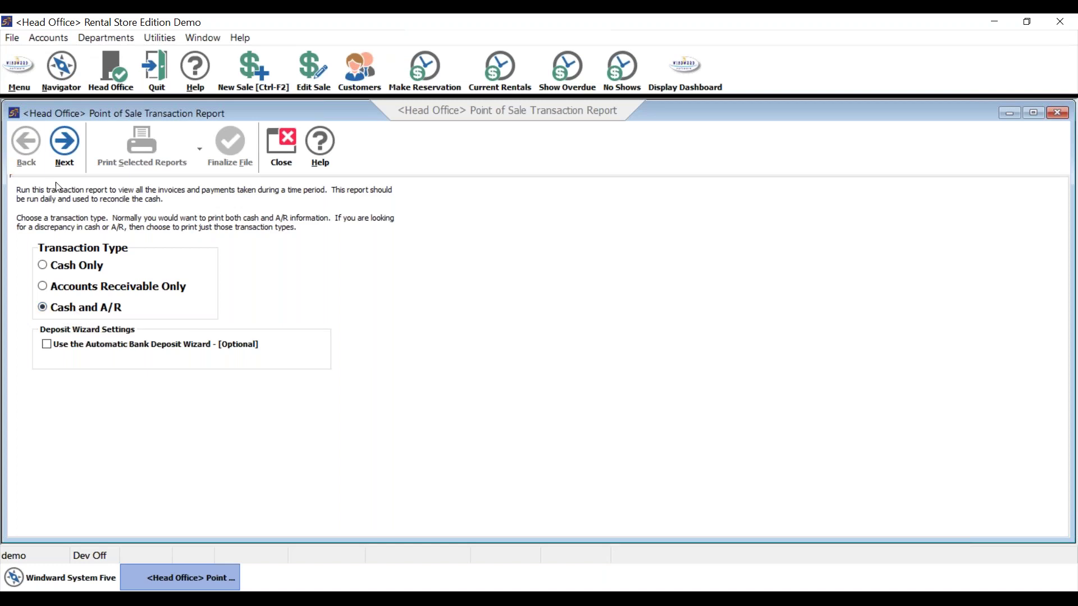
Run the cash and A/R point of sale transaction report for only the DEMO station, transaction number 11, and show its tendered totals
{"action": "left_click", "coordinate": [64, 147]}
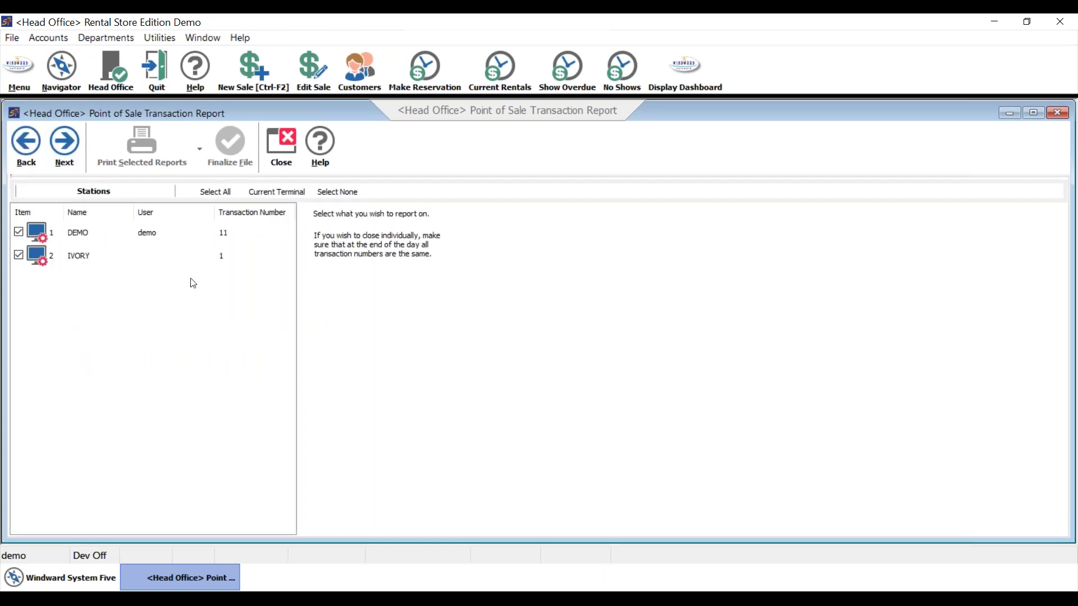
{"action": "left_click", "coordinate": [19, 256]}
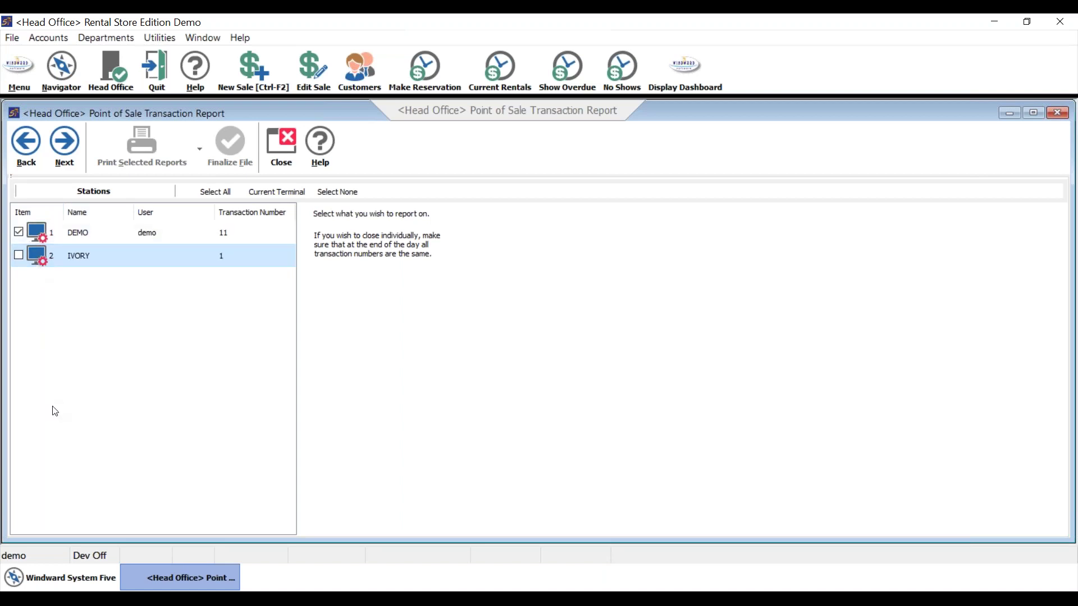
{"action": "left_click", "coordinate": [68, 161]}
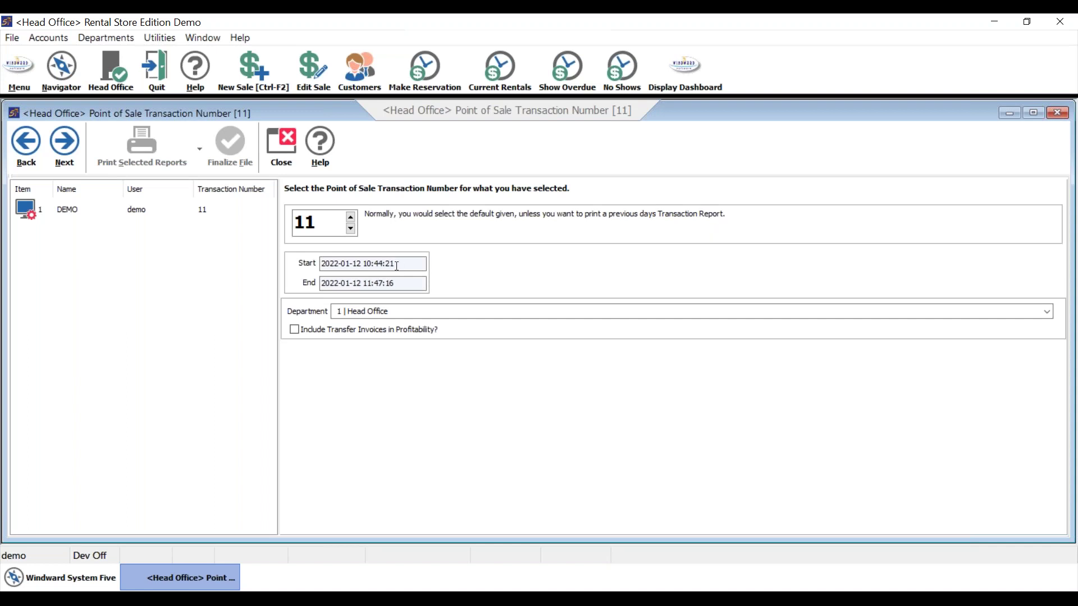
{"action": "left_click", "coordinate": [355, 268]}
{"action": "left_click", "coordinate": [68, 160]}
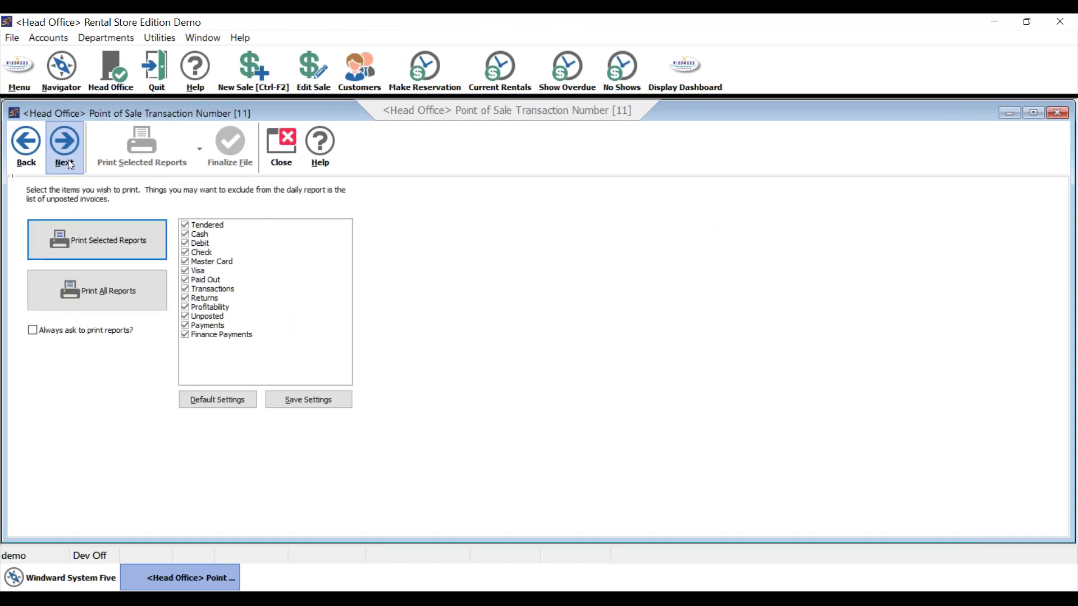
{"action": "left_click", "coordinate": [69, 161]}
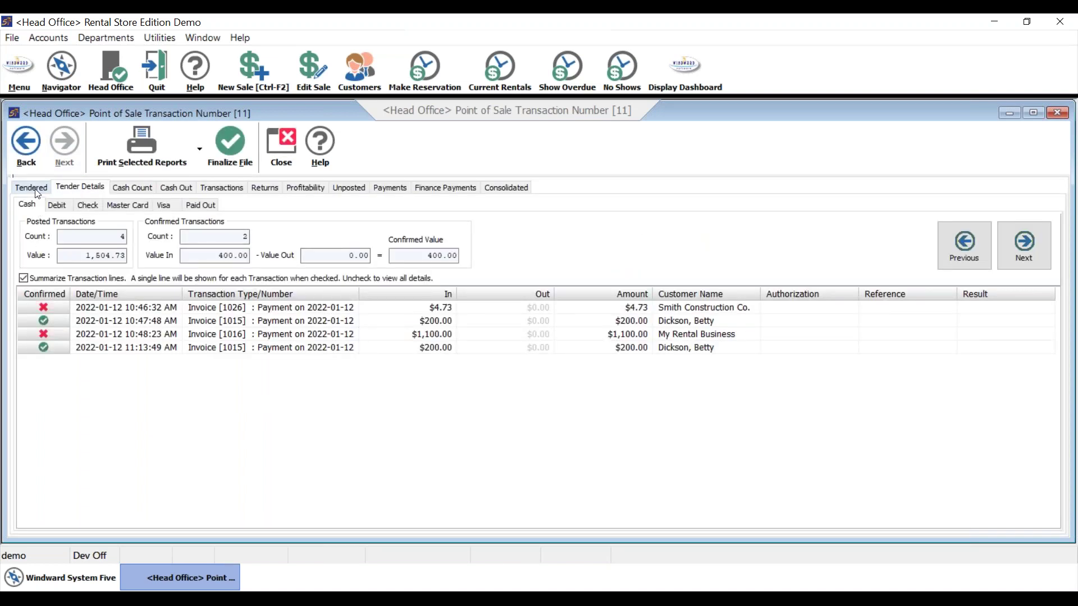
{"action": "left_click", "coordinate": [34, 189]}
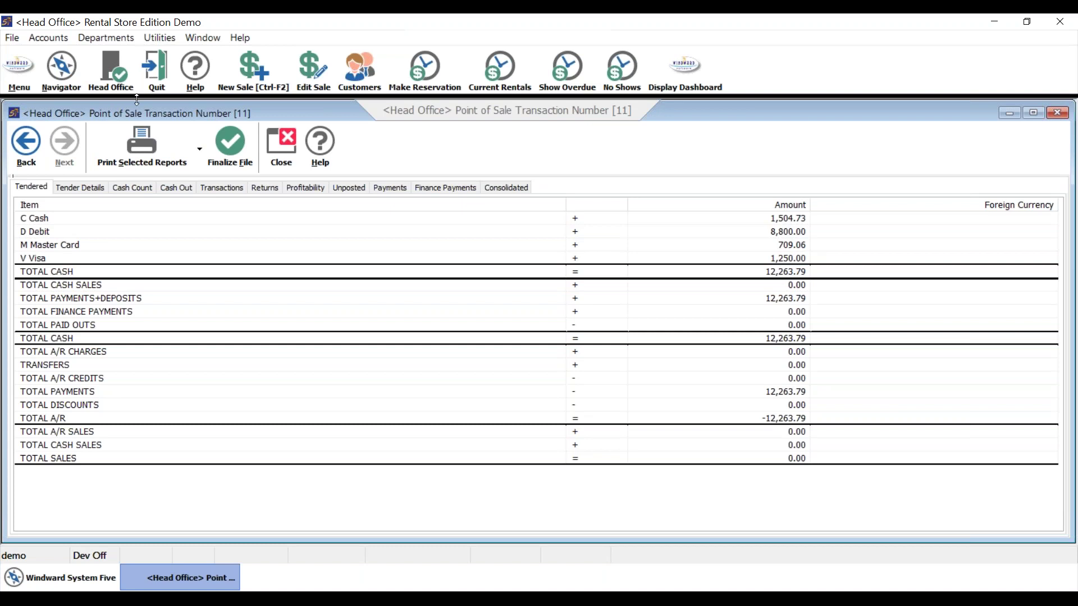
Run the Tender Summary / Detail Report for 2022-01-12 to 2022-01-12 with tender details shown
{"action": "left_click", "coordinate": [17, 70]}
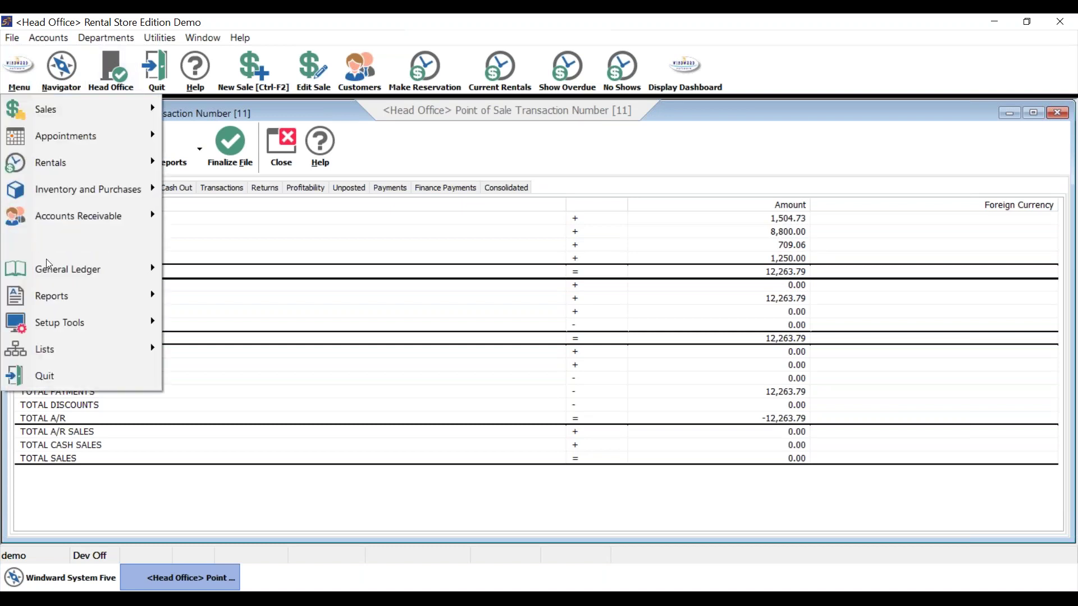
{"action": "mouse_move", "coordinate": [116, 297]}
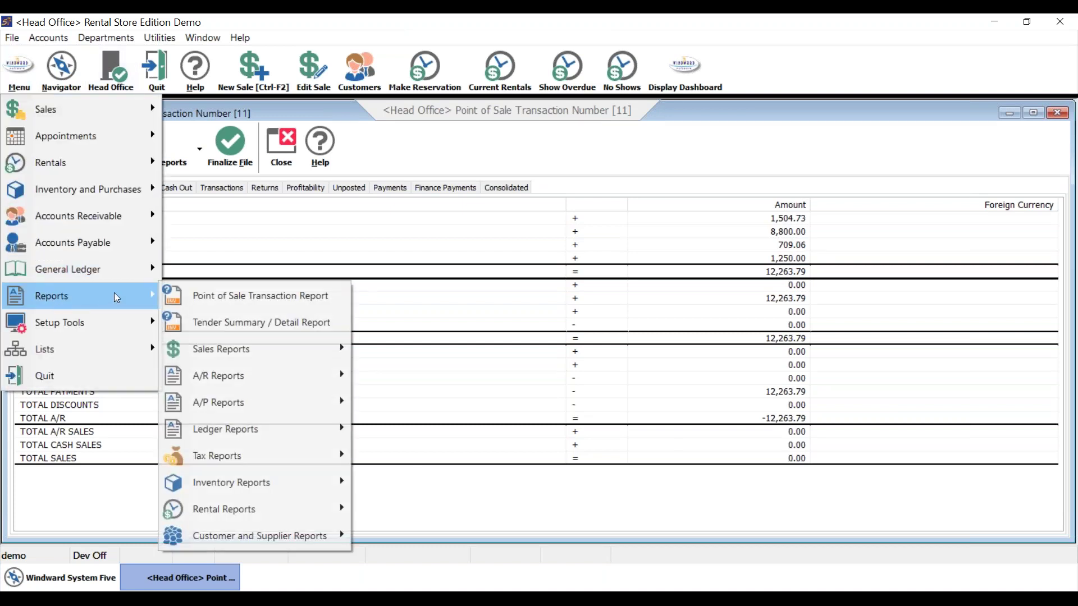
{"action": "left_click", "coordinate": [208, 322]}
{"action": "left_click", "coordinate": [90, 192]}
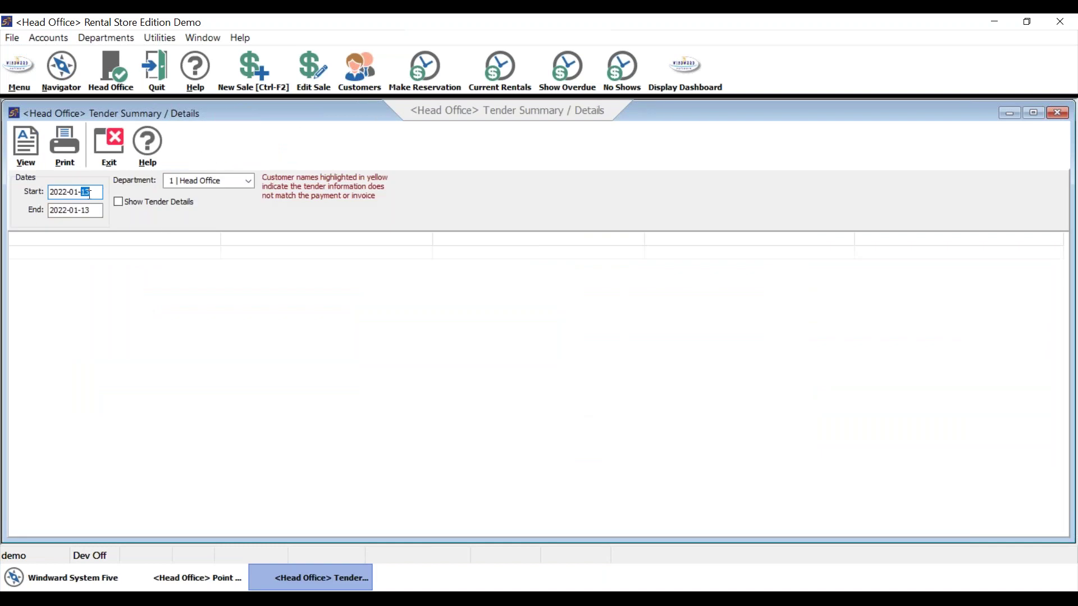
{"action": "key", "text": "BackSpace"}
{"action": "type", "text": "2"}
{"action": "double_click", "coordinate": [91, 210]}
{"action": "type", "text": "12"}
{"action": "left_click", "coordinate": [121, 203]}
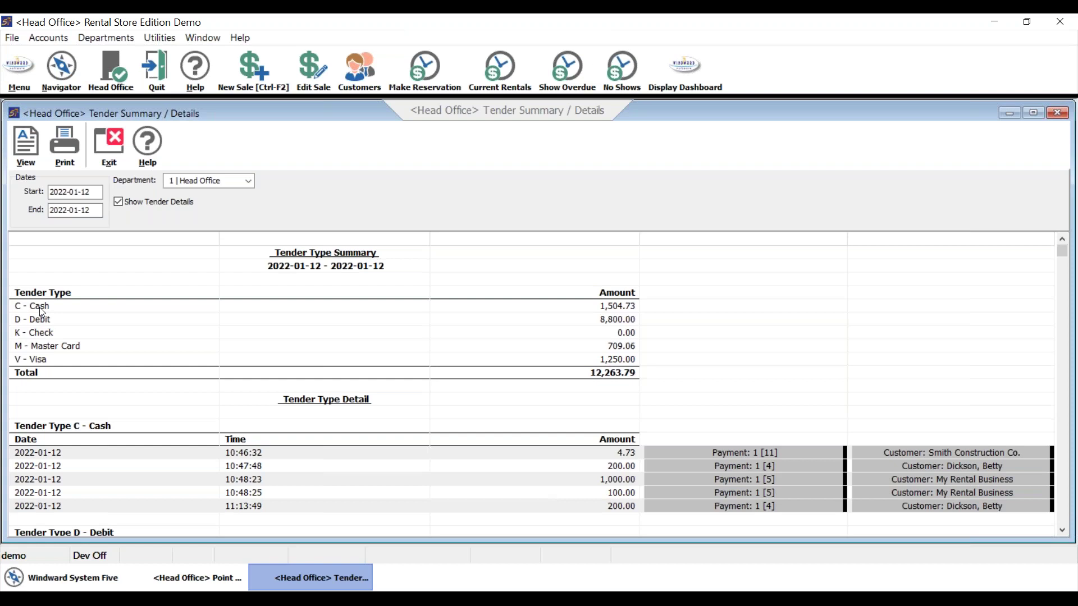
Review the cash amount in the tender type summary and the individual payment lines listed under each tender type
{"action": "left_click", "coordinate": [600, 309]}
{"action": "left_click", "coordinate": [615, 457]}
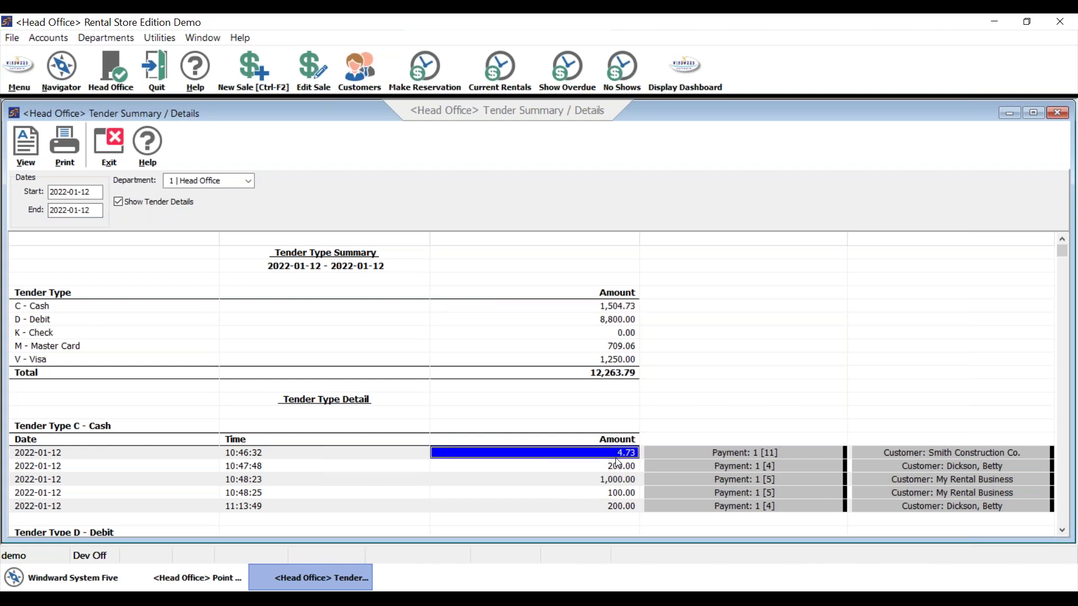
{"action": "scroll", "coordinate": [616, 466], "scroll_direction": "down", "scroll_amount": 7}
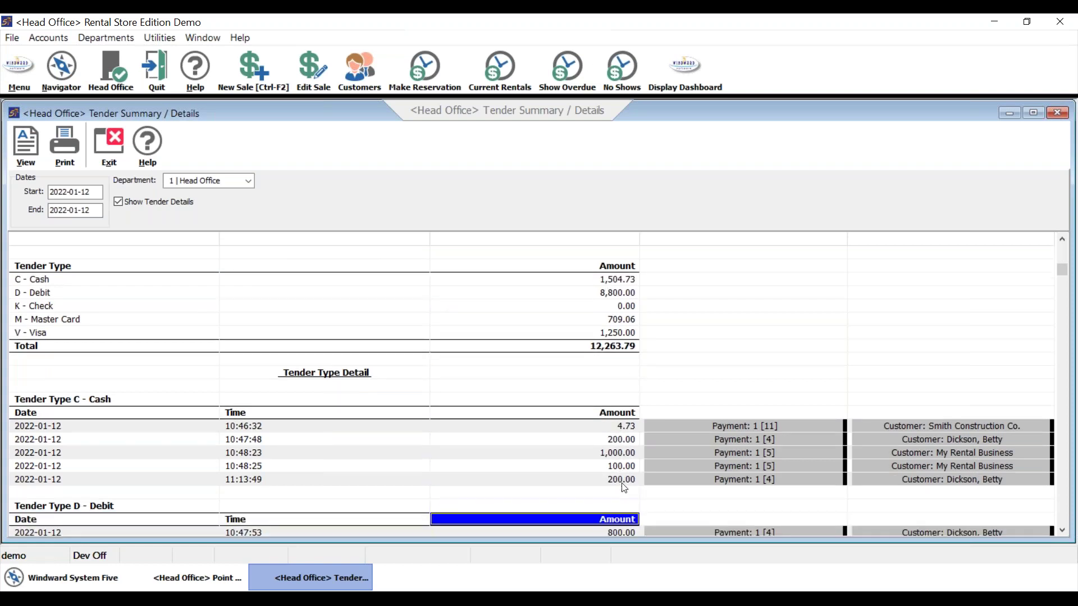
{"action": "scroll", "coordinate": [624, 494], "scroll_direction": "down", "scroll_amount": 2}
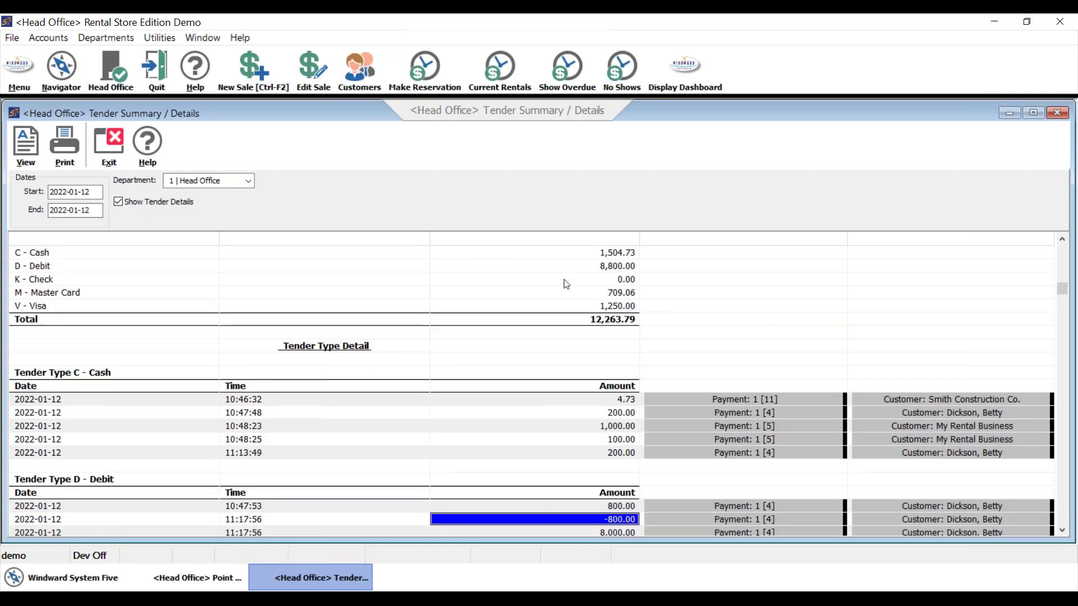
{"action": "scroll", "coordinate": [607, 519], "scroll_direction": "down", "scroll_amount": 1}
{"action": "scroll", "coordinate": [609, 522], "scroll_direction": "down", "scroll_amount": 10}
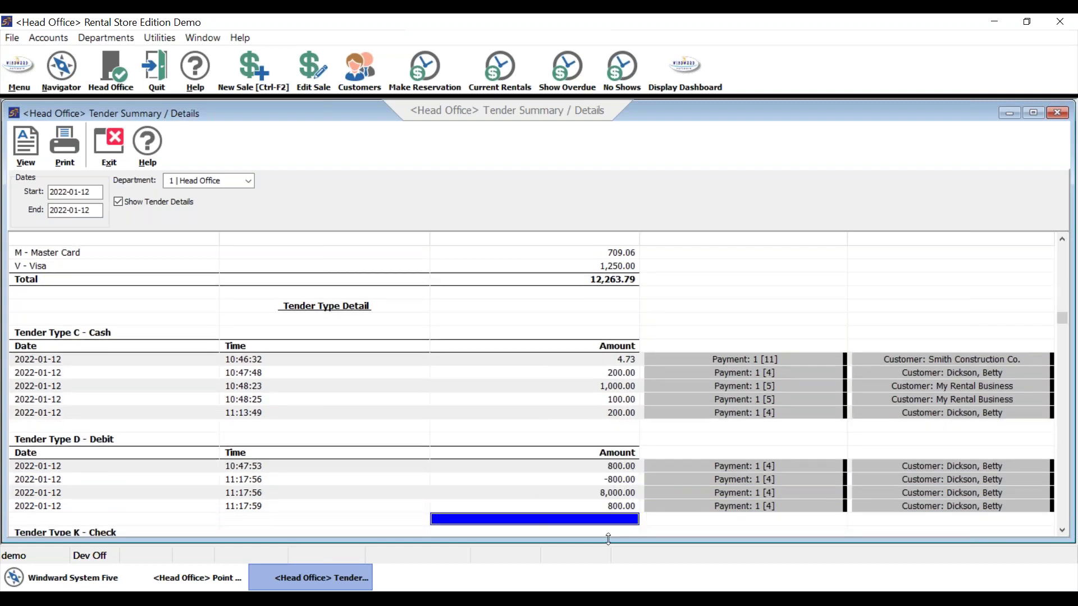
{"action": "scroll", "coordinate": [613, 528], "scroll_direction": "up", "scroll_amount": 10}
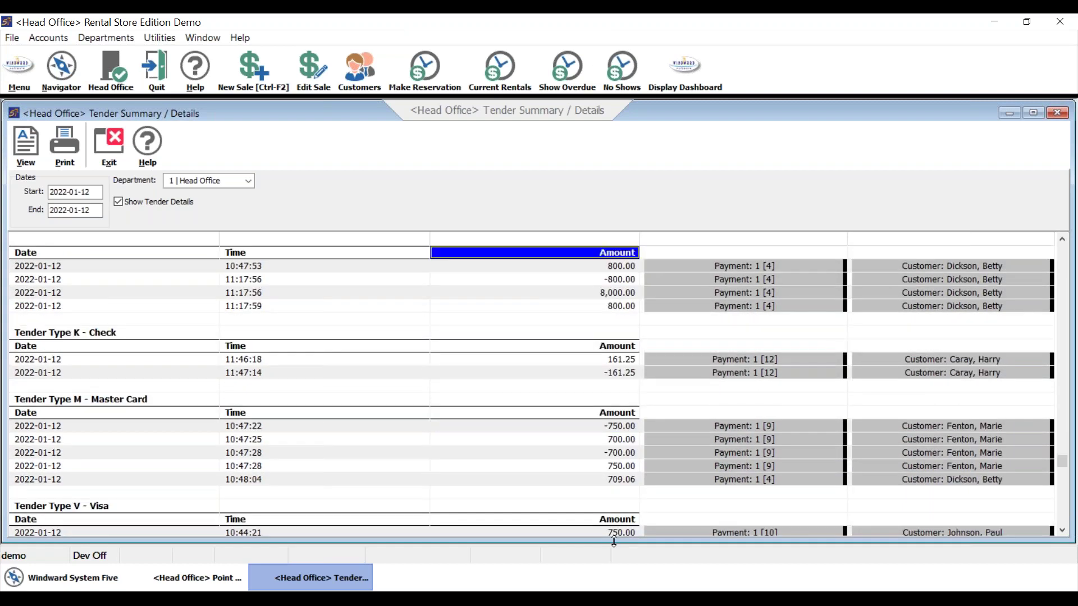
{"action": "scroll", "coordinate": [614, 528], "scroll_direction": "up", "scroll_amount": 5}
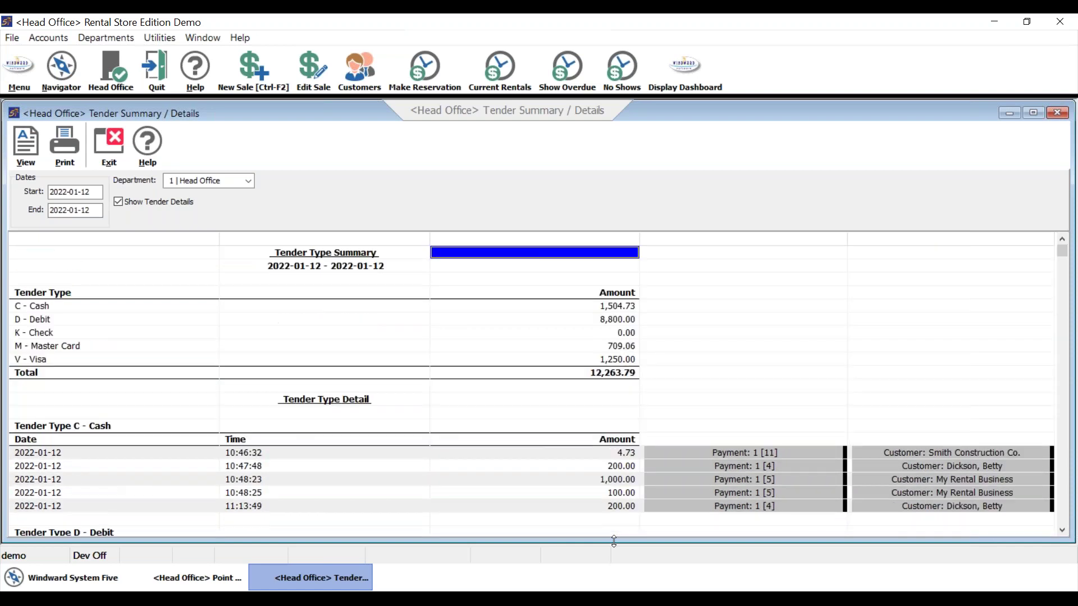
Compare the total in the tender summary with the total cash in the point of sale transaction report
{"action": "left_click", "coordinate": [611, 375]}
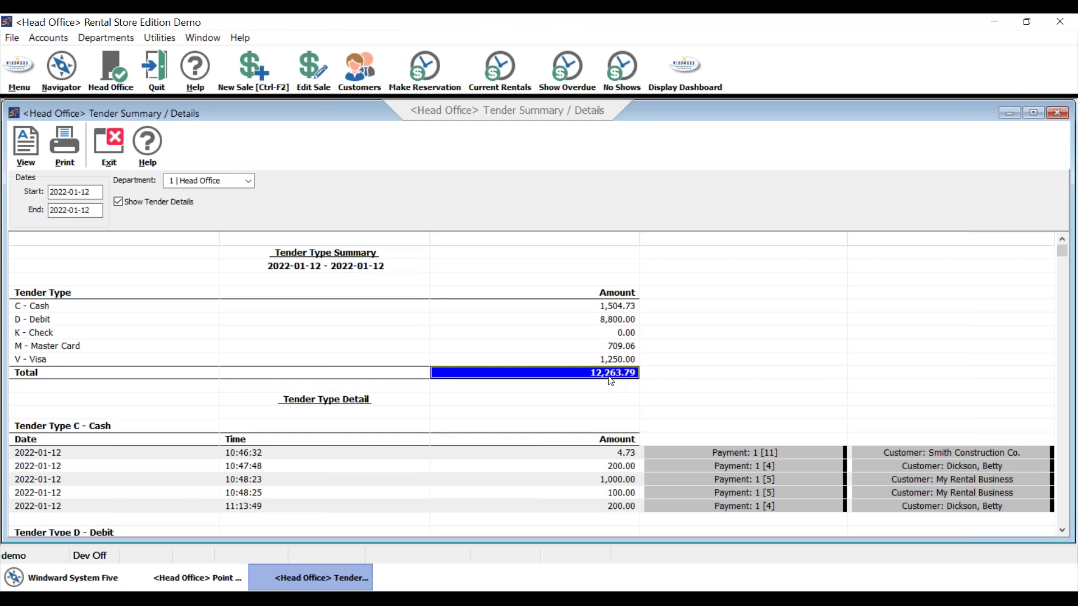
{"action": "left_click", "coordinate": [208, 577]}
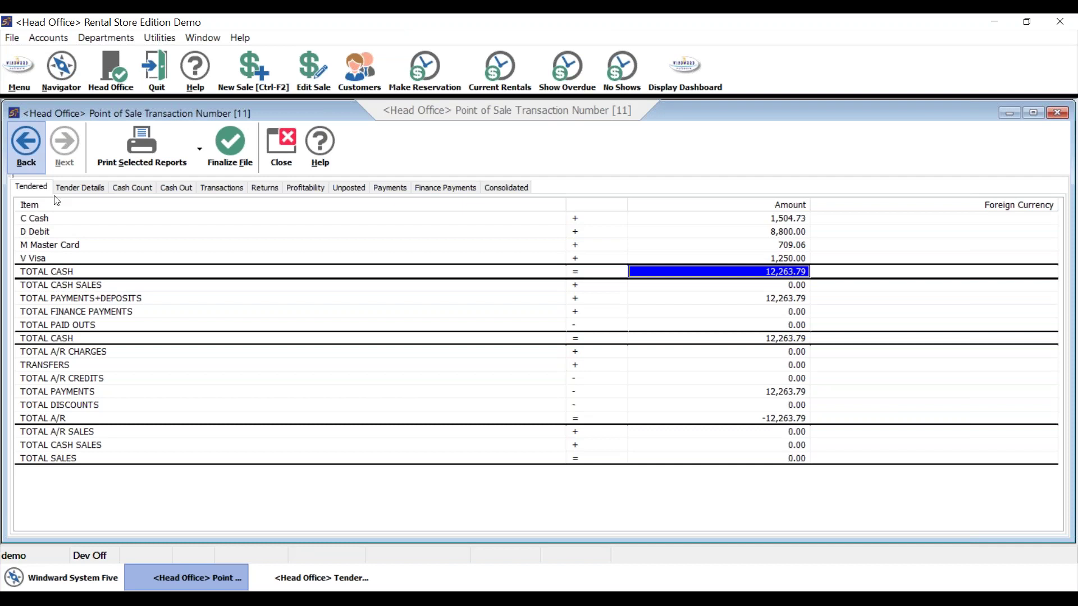
{"action": "left_click", "coordinate": [303, 578]}
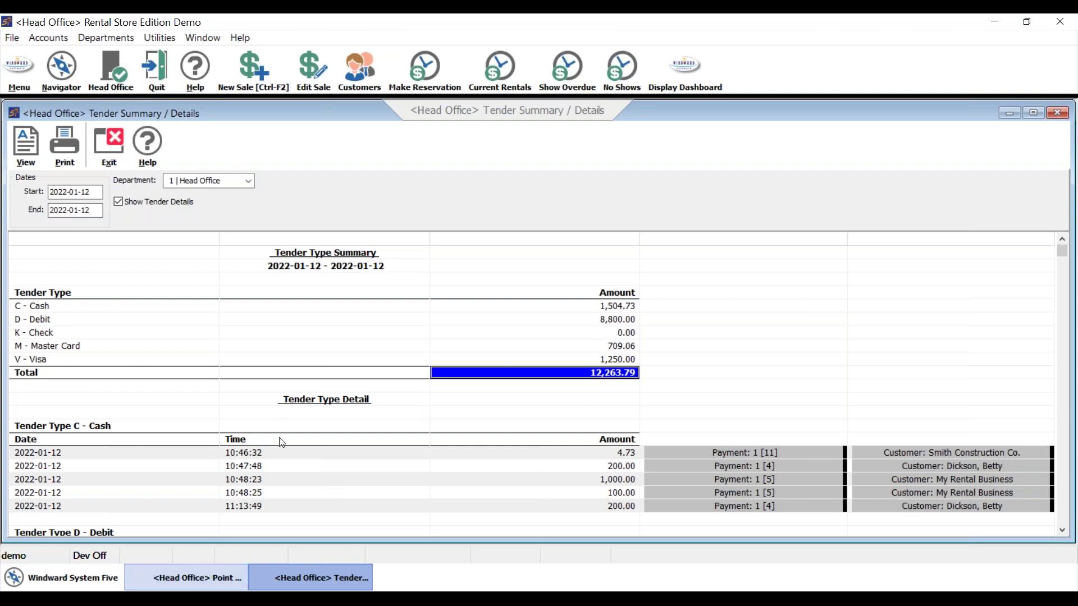
Look through the cash, debit and check payment lines in the tender type detail
{"action": "key", "text": "Down"}
{"action": "key", "text": "Down"}
{"action": "key", "text": "Down"}
{"action": "key", "text": "Down"}
{"action": "key", "text": "Down"}
{"action": "key", "text": "Down"}
{"action": "key", "text": "Down"}
{"action": "key", "text": "Down"}
{"action": "key", "text": "Down"}
{"action": "key", "text": "Down"}
{"action": "key", "text": "Down"}
{"action": "key", "text": "Down"}
{"action": "key", "text": "Down"}
{"action": "key", "text": "Down"}
{"action": "key", "text": "Down"}
{"action": "key", "text": "Down"}
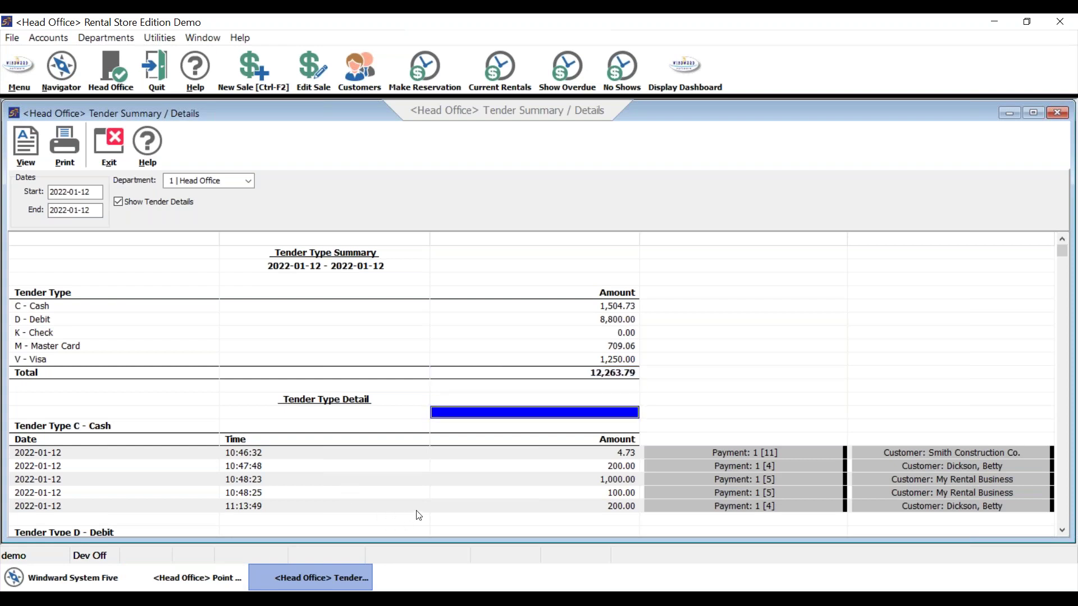
{"action": "key", "text": "Down"}
{"action": "key", "text": "Down"}
{"action": "key", "text": "Down"}
{"action": "key", "text": "Down"}
{"action": "key", "text": "Down"}
{"action": "key", "text": "Down"}
{"action": "key", "text": "Down"}
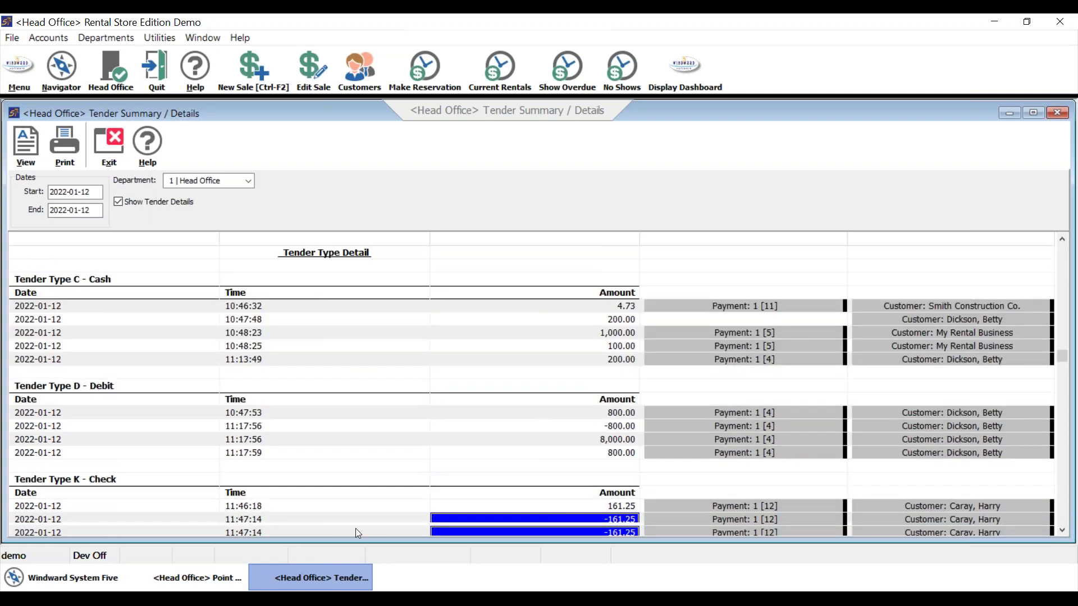
Review the check, Master Card and Visa tender details, the cash count and the cash out in the point of sale transaction report
{"action": "left_click", "coordinate": [191, 578]}
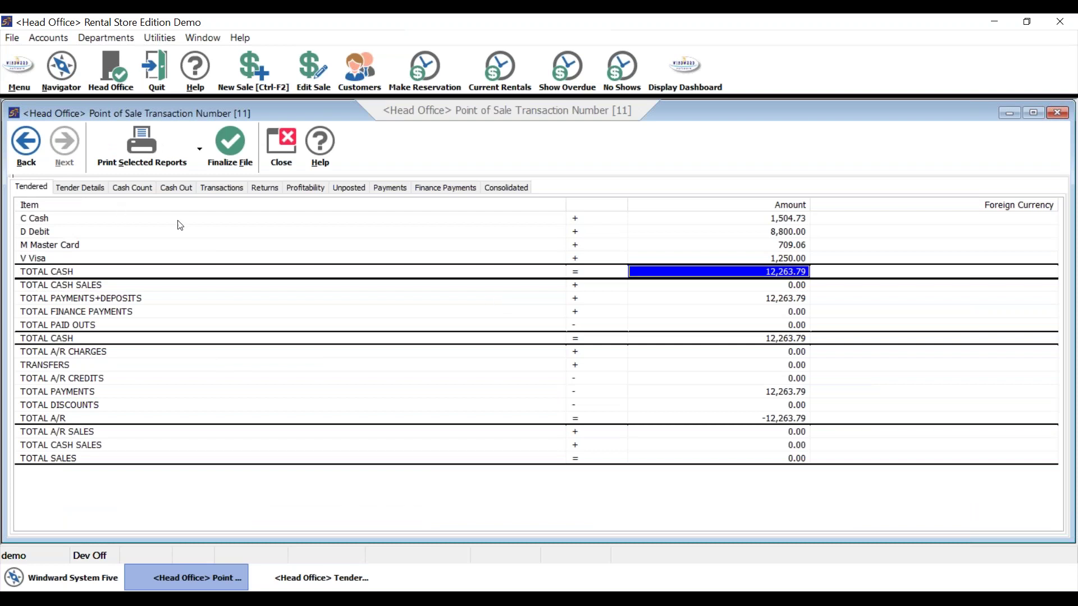
{"action": "left_click", "coordinate": [75, 189]}
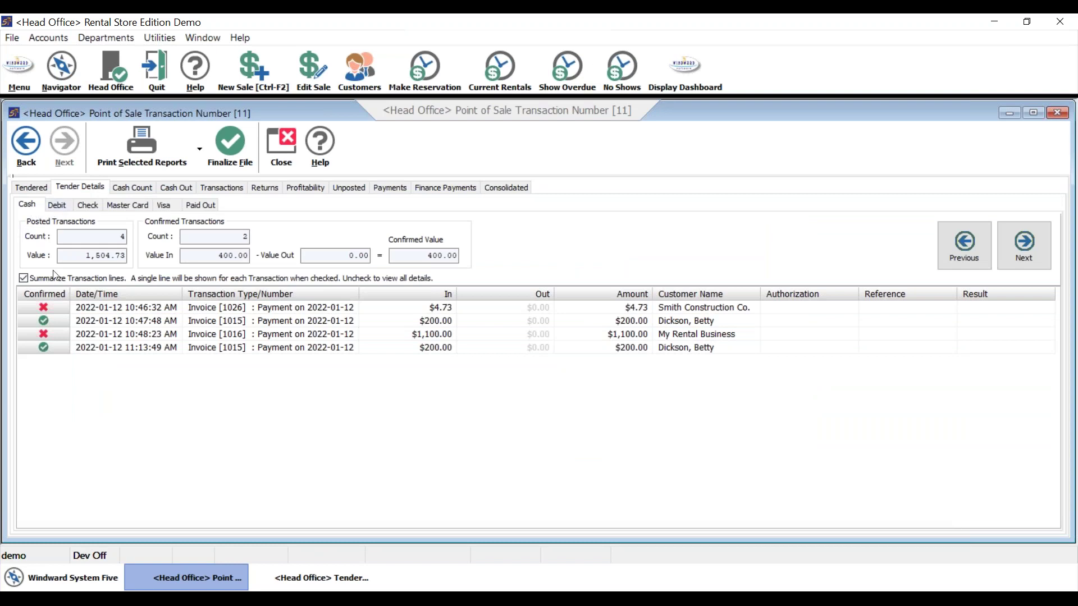
{"action": "left_click", "coordinate": [87, 206]}
{"action": "left_click", "coordinate": [127, 205]}
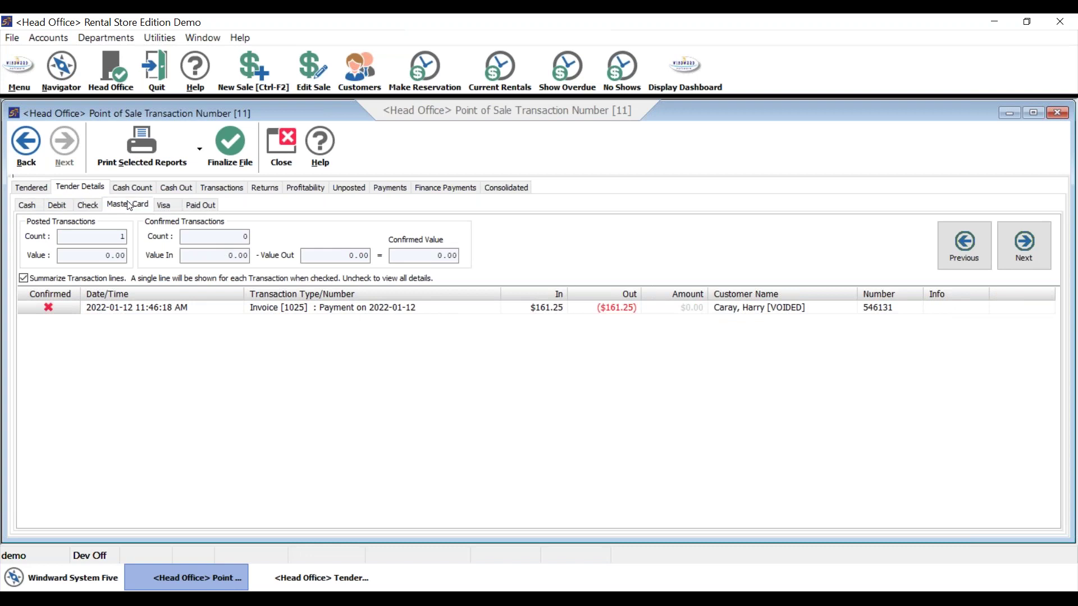
{"action": "left_click", "coordinate": [163, 205]}
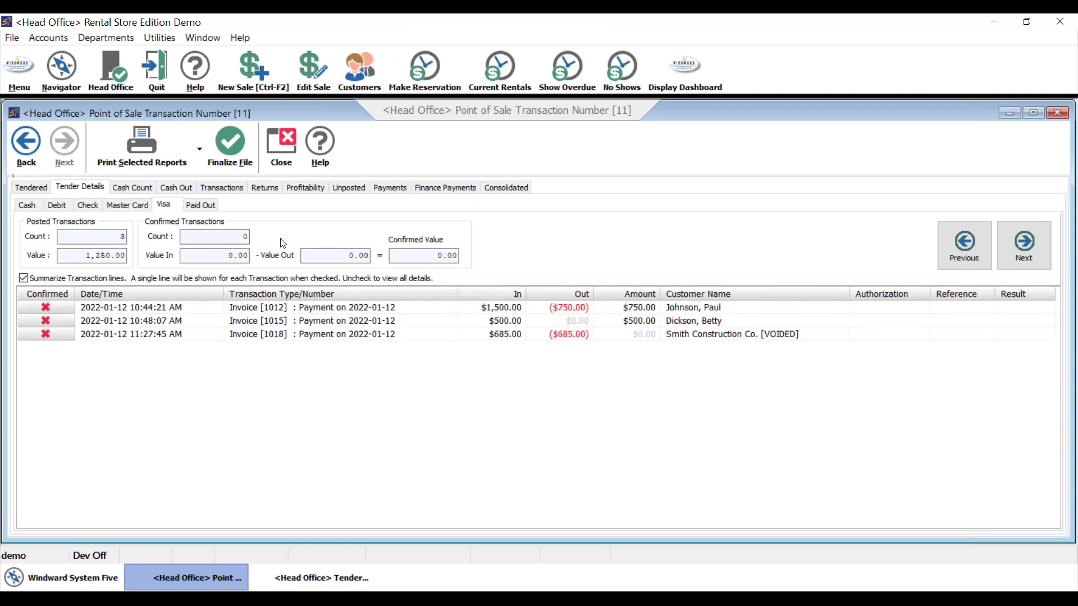
{"action": "left_click", "coordinate": [134, 188]}
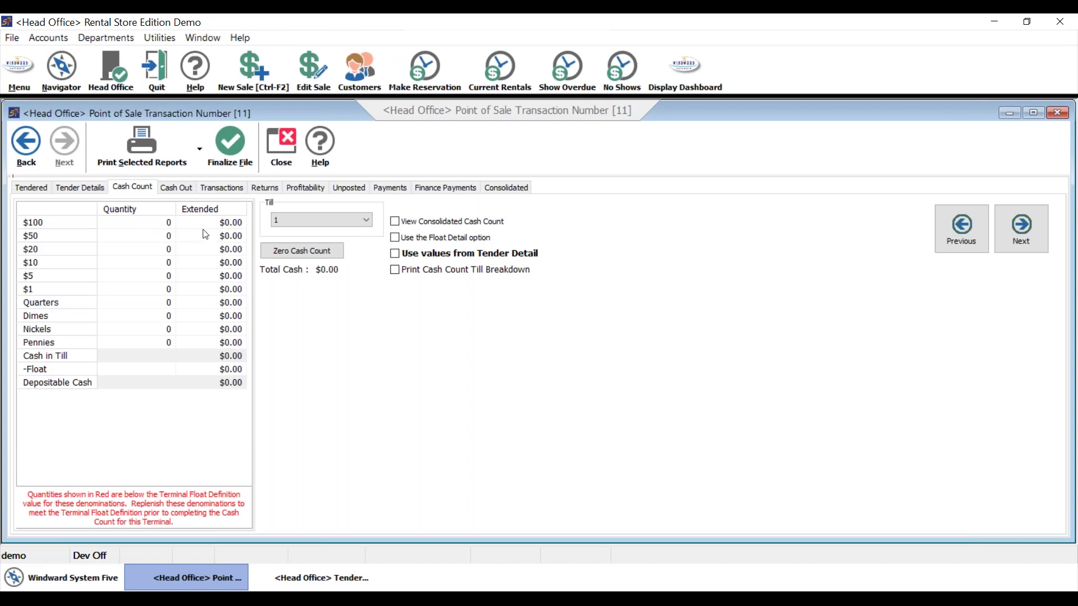
{"action": "left_click", "coordinate": [175, 190]}
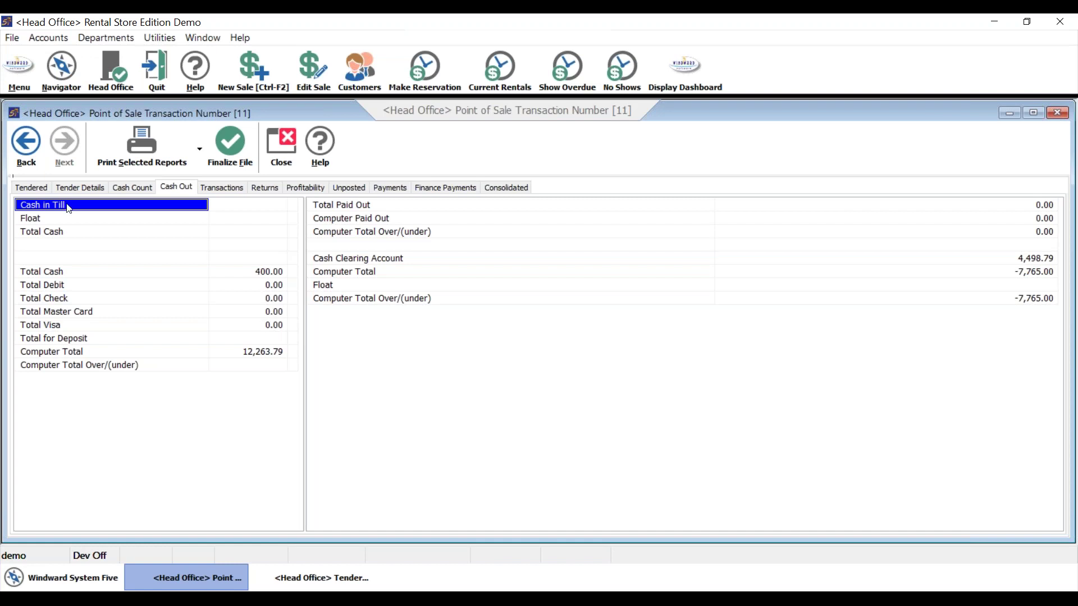
Check the cash line and its amount in the tendered totals
{"action": "left_click", "coordinate": [25, 188]}
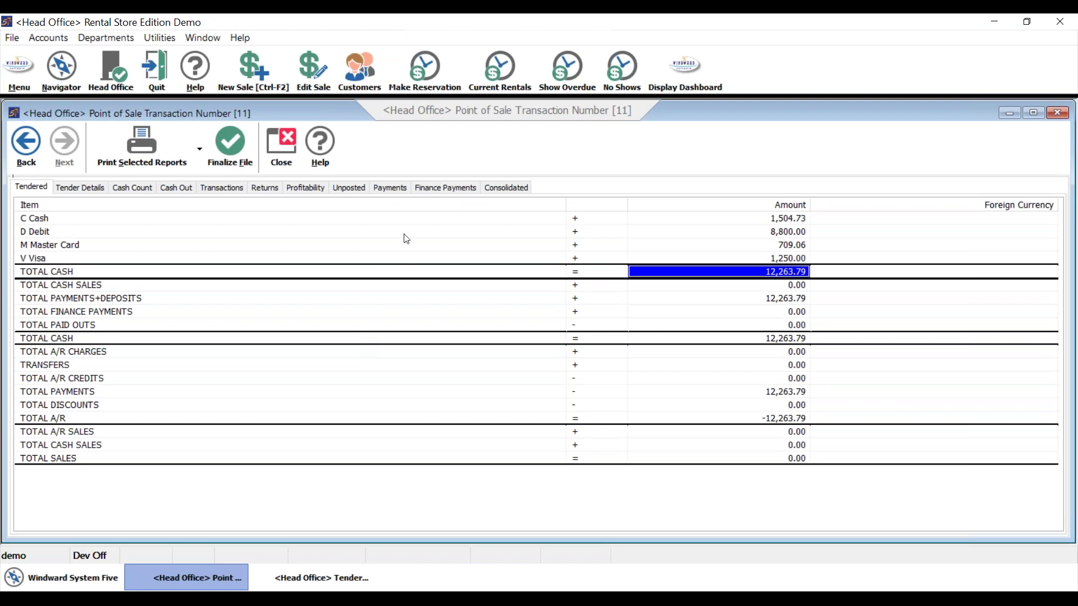
{"action": "left_click", "coordinate": [167, 221]}
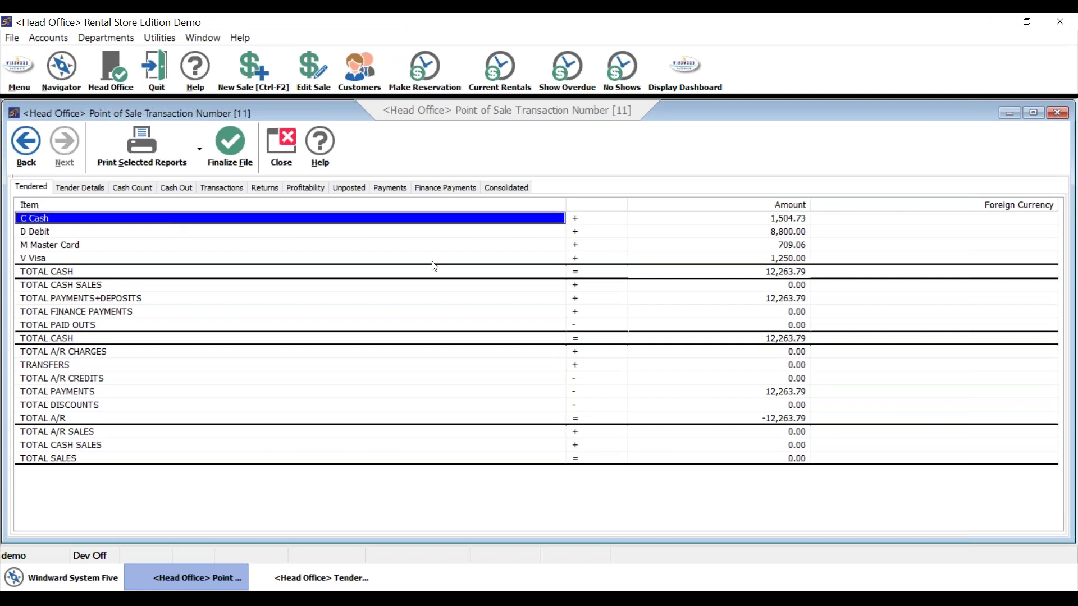
{"action": "left_click", "coordinate": [764, 223]}
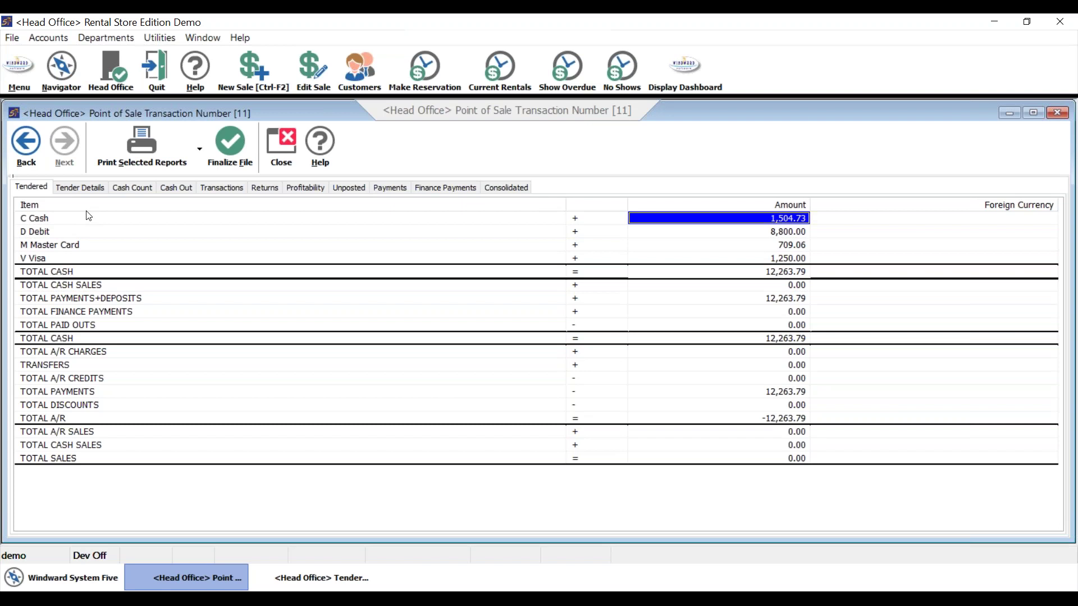
Mark the two $200.00 cash payments as unconfirmed in the tender details, and review the debit payment
{"action": "left_click", "coordinate": [65, 187]}
{"action": "left_click", "coordinate": [28, 206]}
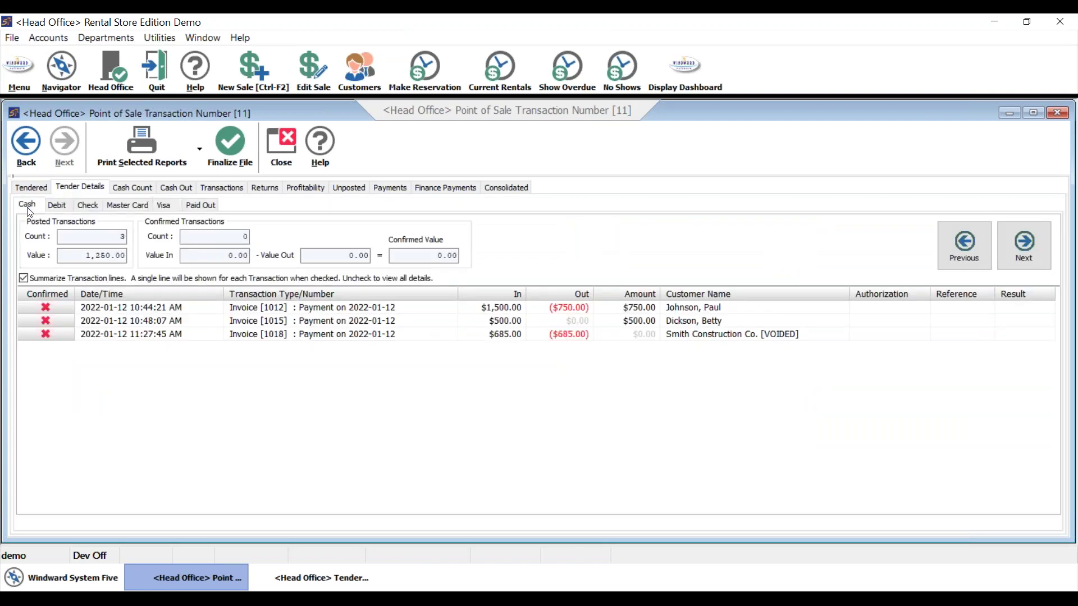
{"action": "left_click", "coordinate": [43, 323]}
{"action": "left_click", "coordinate": [54, 350]}
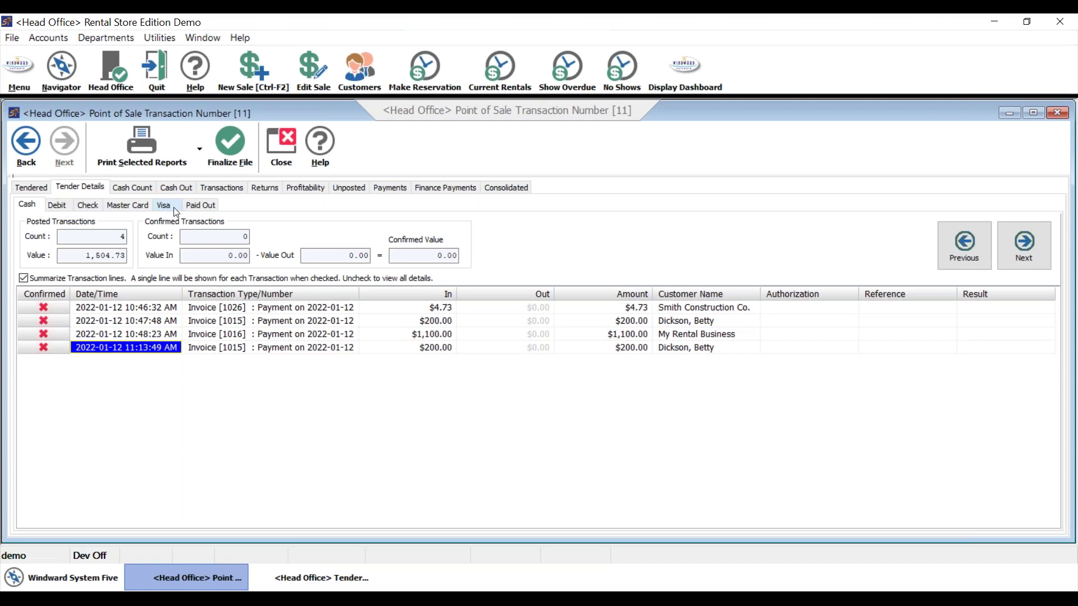
{"action": "left_click", "coordinate": [63, 209]}
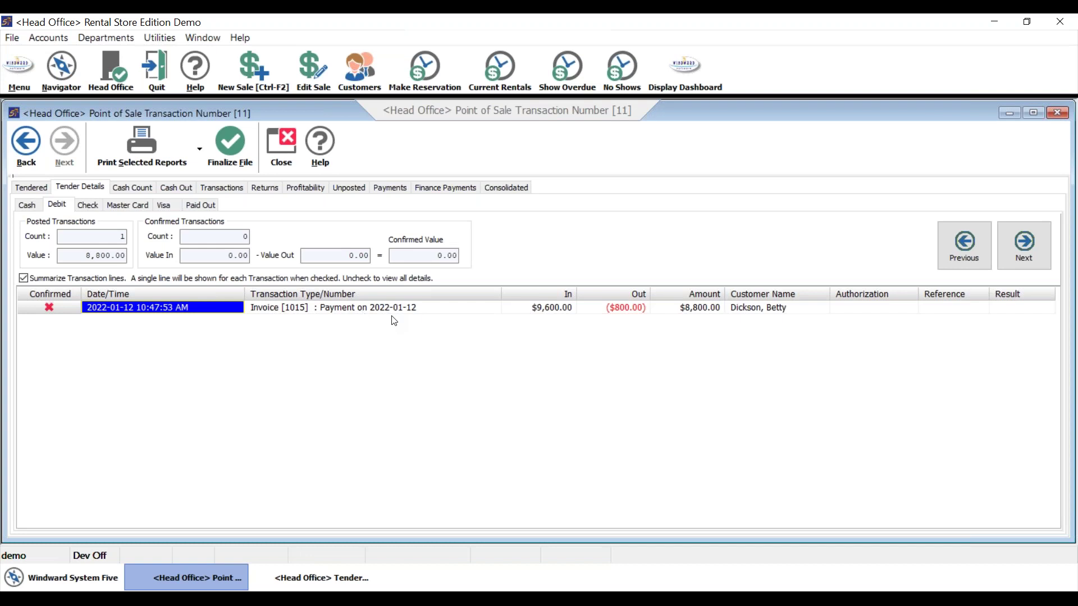
{"action": "left_click", "coordinate": [28, 205]}
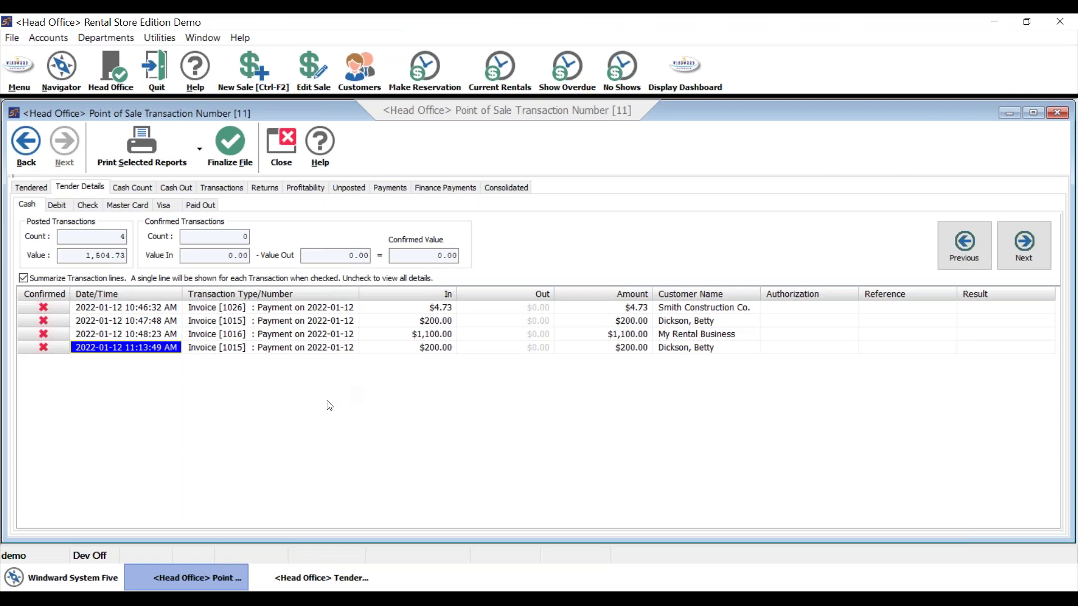
Open the List Transactions by G/L Number report and set its starting and ending ledger numbers to 1020 CASH CLEARING
{"action": "left_click", "coordinate": [19, 69]}
{"action": "mouse_move", "coordinate": [56, 279]}
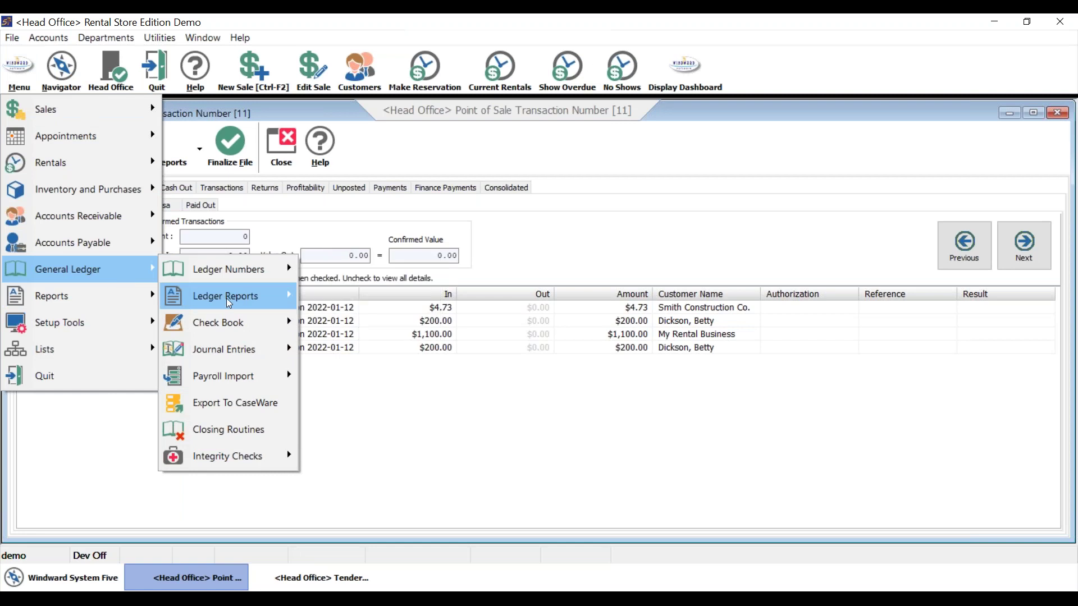
{"action": "mouse_move", "coordinate": [278, 297]}
{"action": "left_click", "coordinate": [396, 498]}
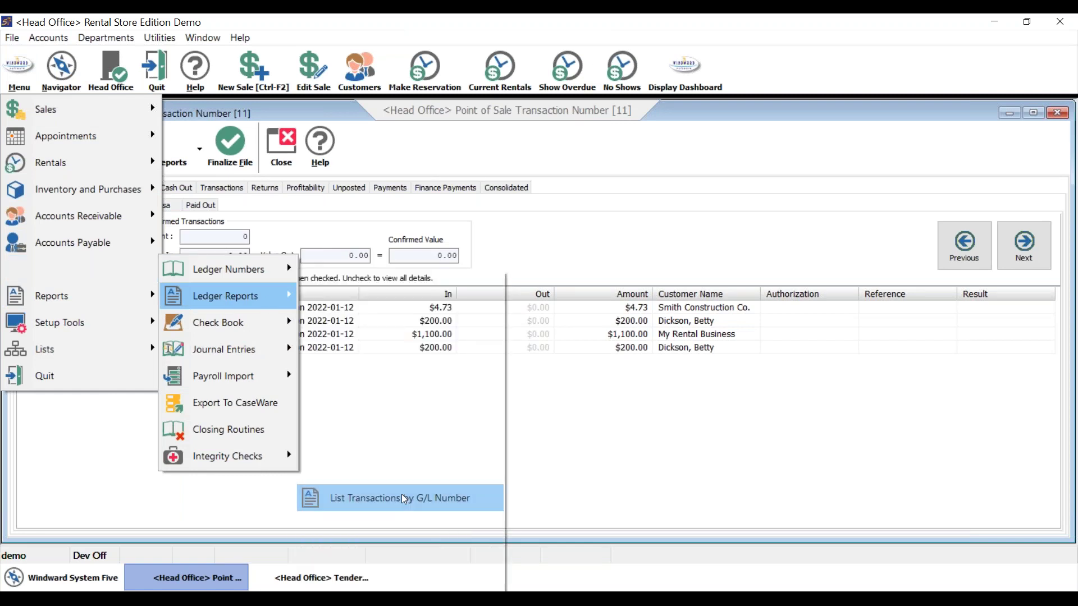
{"action": "left_click", "coordinate": [105, 313]}
{"action": "type", "text": "1020"}
{"action": "key", "text": "Return"}
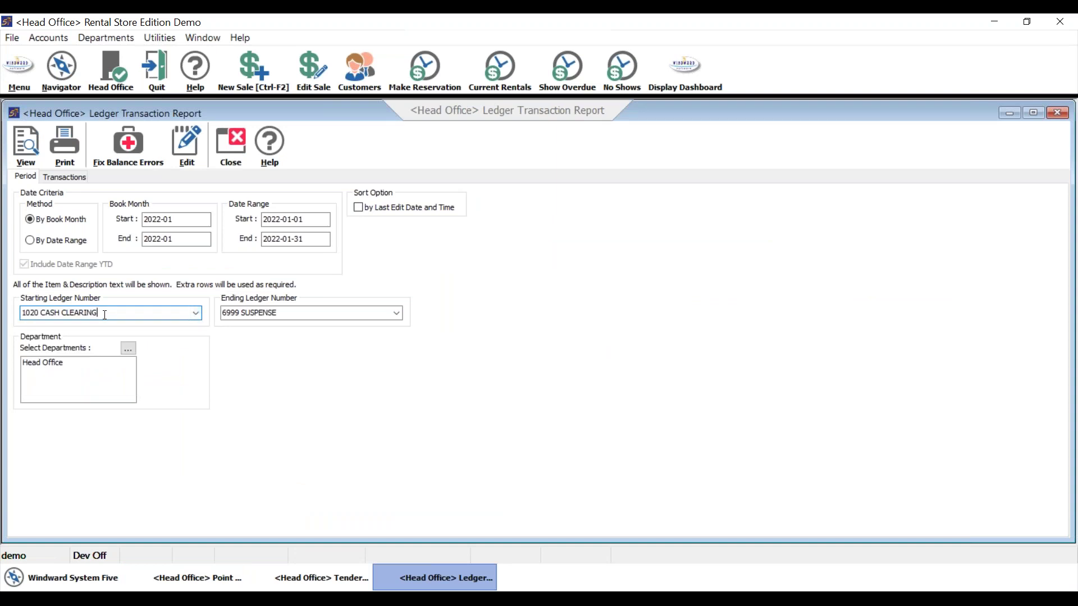
{"action": "left_click", "coordinate": [255, 318]}
{"action": "type", "text": "1020 CASH CLEARING"}
{"action": "key", "text": "Return"}
Filter the ledger report by date range from 2022-01-12 to 2022-01-13 and view the transactions
{"action": "left_click", "coordinate": [30, 241]}
{"action": "left_click", "coordinate": [302, 220]}
{"action": "double_click", "coordinate": [302, 221]}
{"action": "type", "text": "12"}
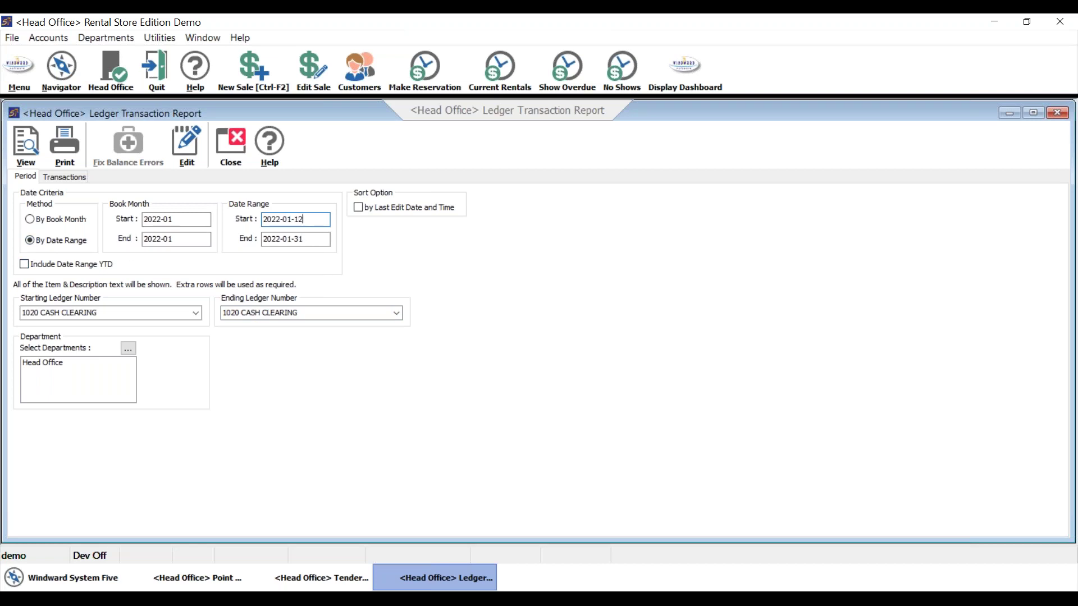
{"action": "double_click", "coordinate": [305, 239]}
{"action": "type", "text": "13"}
{"action": "left_click", "coordinate": [25, 145]}
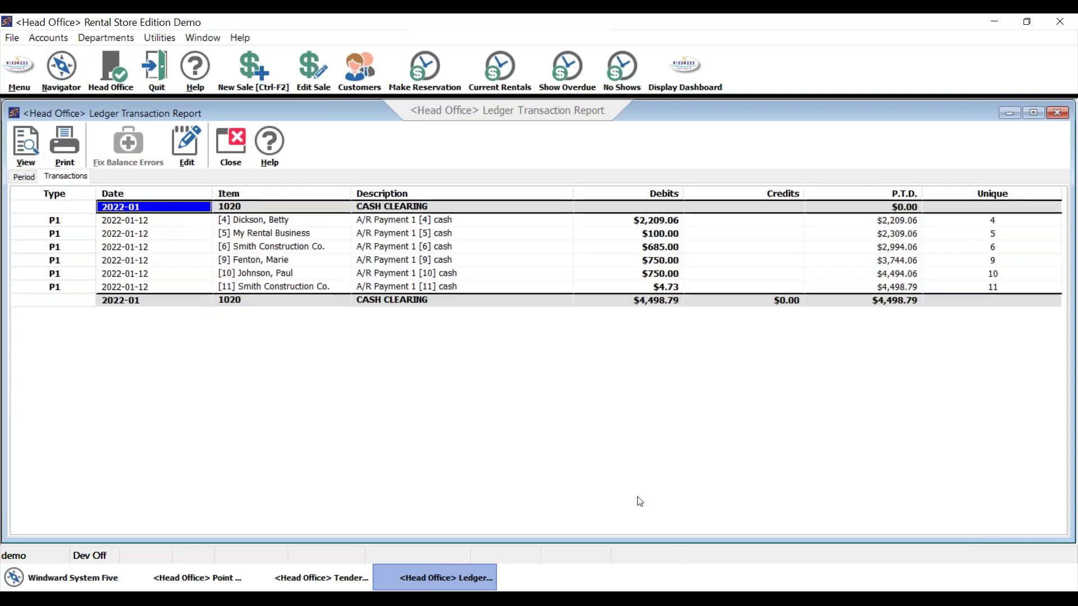
Check the individual payment debits and the debit total for the cash clearing ledger
{"action": "left_click", "coordinate": [647, 221]}
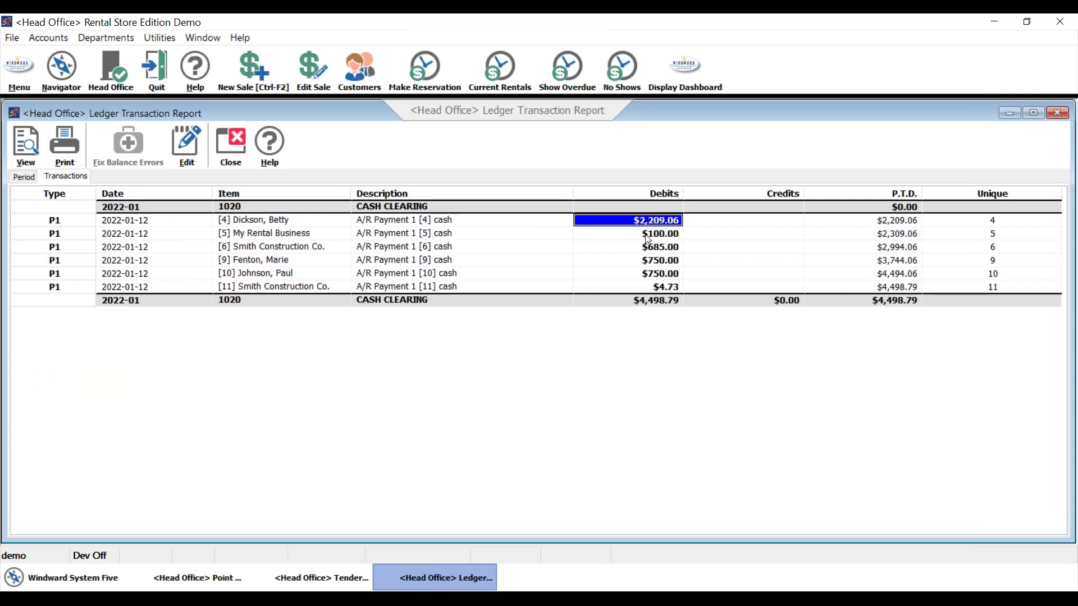
{"action": "left_click", "coordinate": [645, 235]}
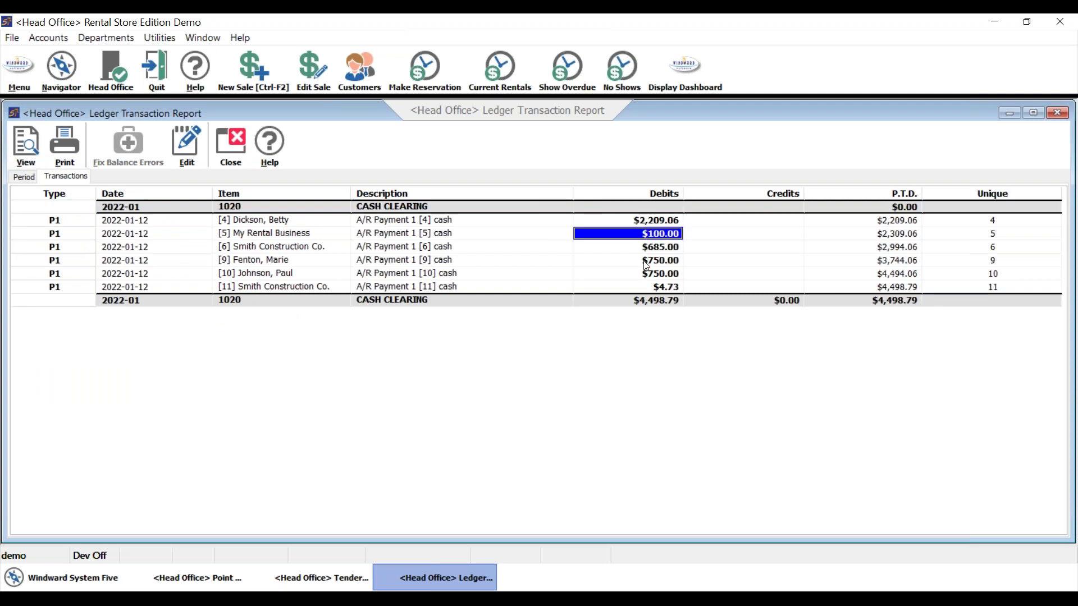
{"action": "left_click", "coordinate": [654, 303]}
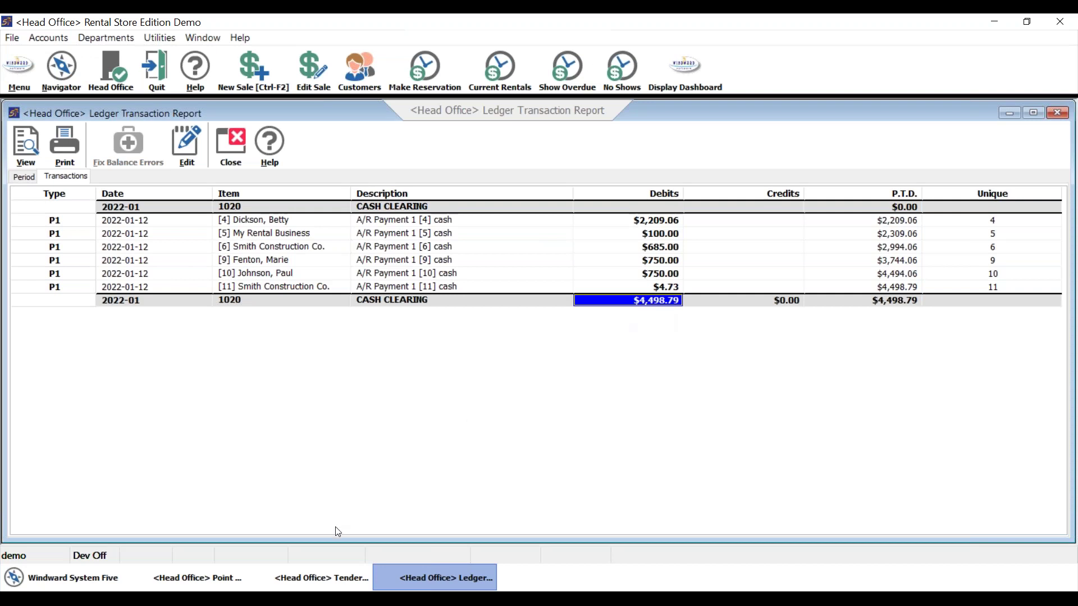
Compare the total cash in the point of sale report's tendered totals with the cash clearing total in the ledger report
{"action": "left_click", "coordinate": [214, 579]}
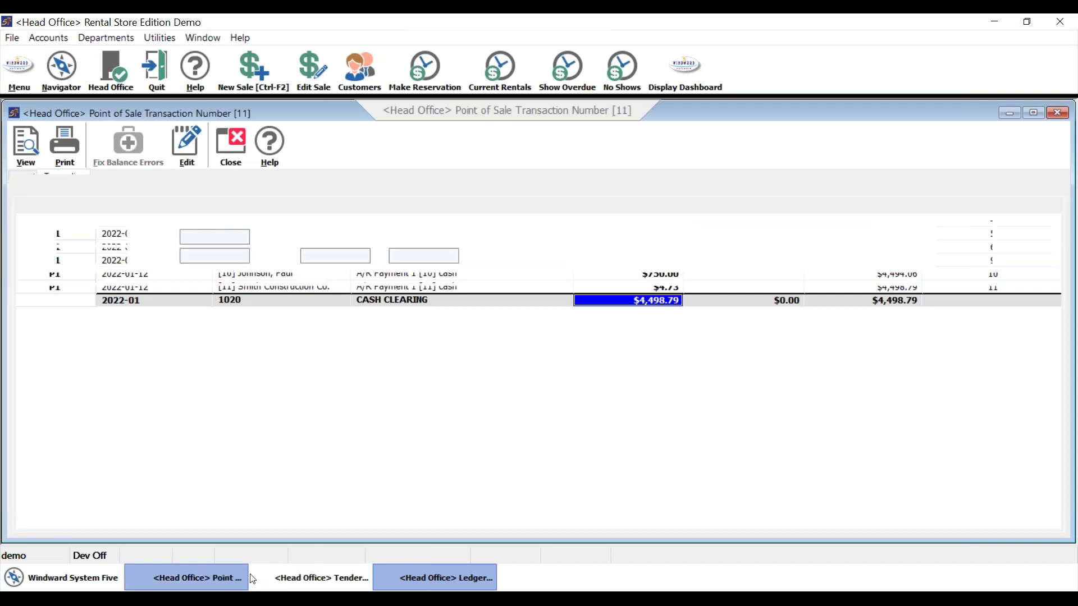
{"action": "left_click", "coordinate": [797, 273]}
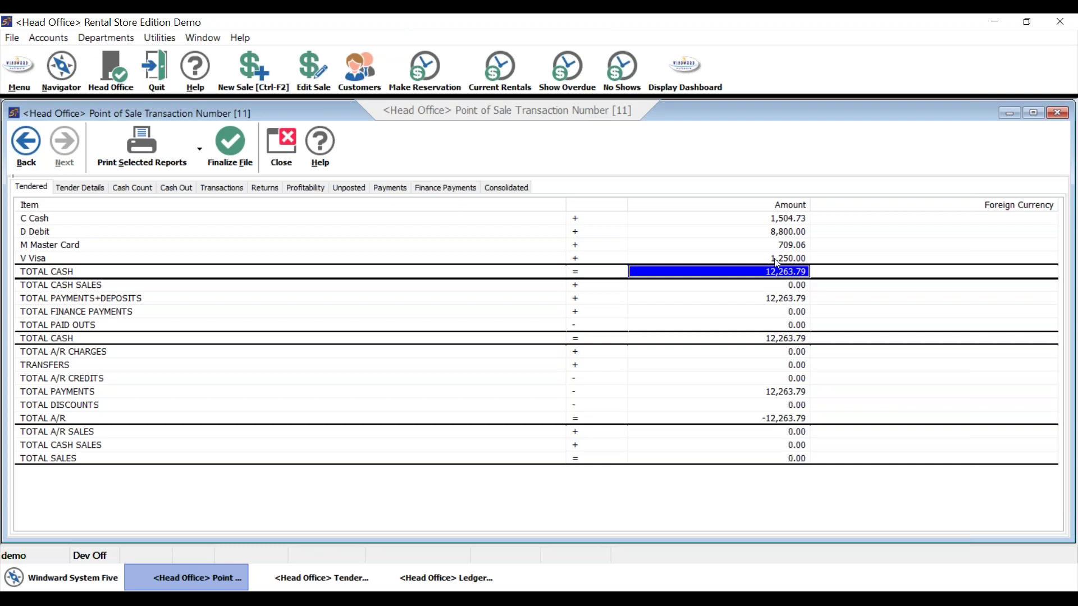
{"action": "left_click", "coordinate": [437, 578]}
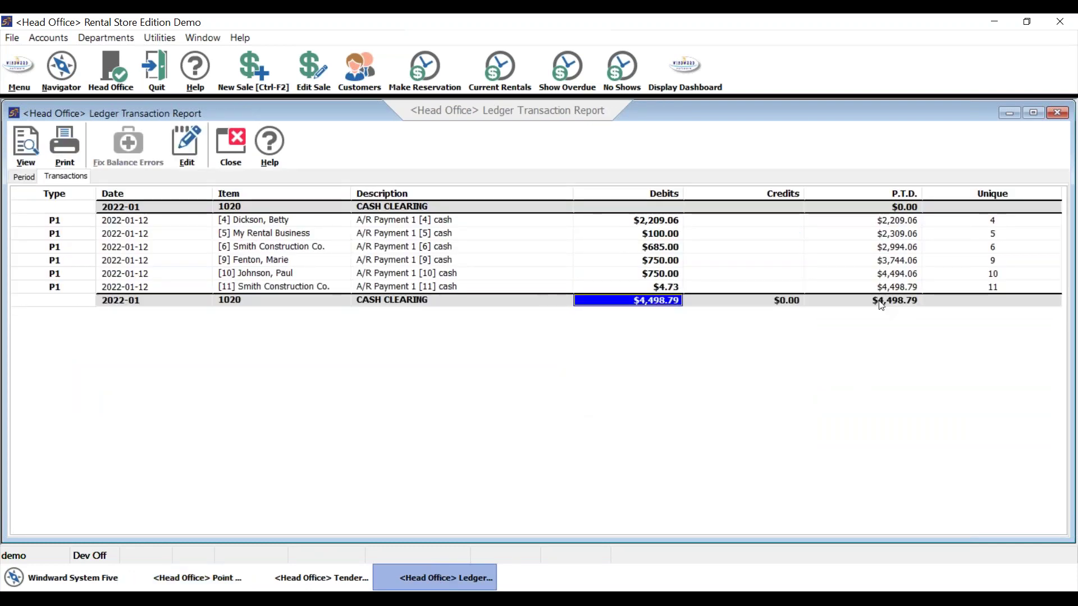
{"action": "left_click", "coordinate": [170, 585]}
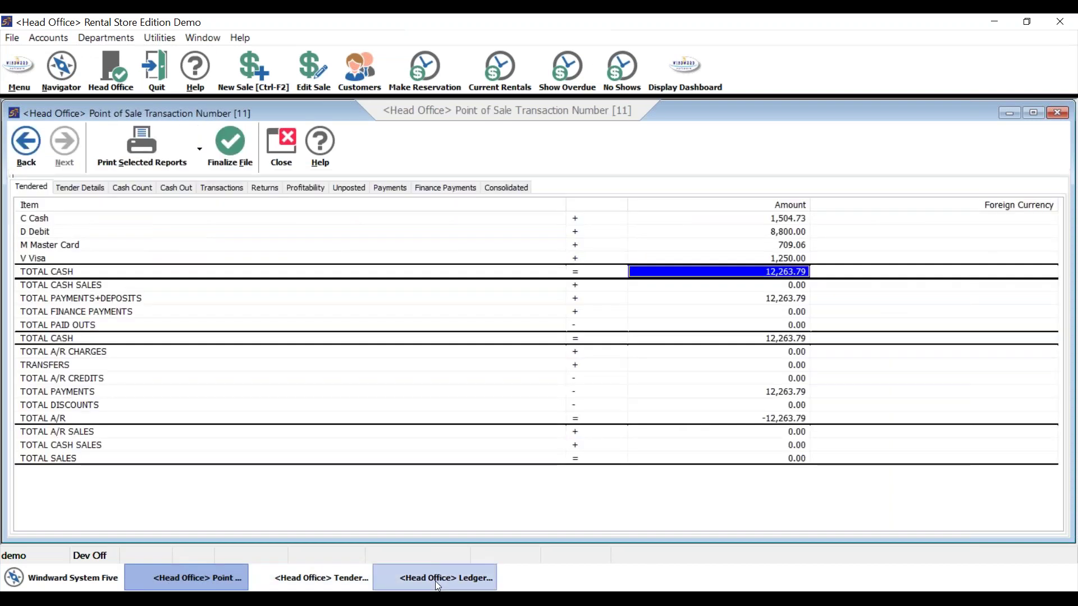
{"action": "left_click", "coordinate": [435, 581]}
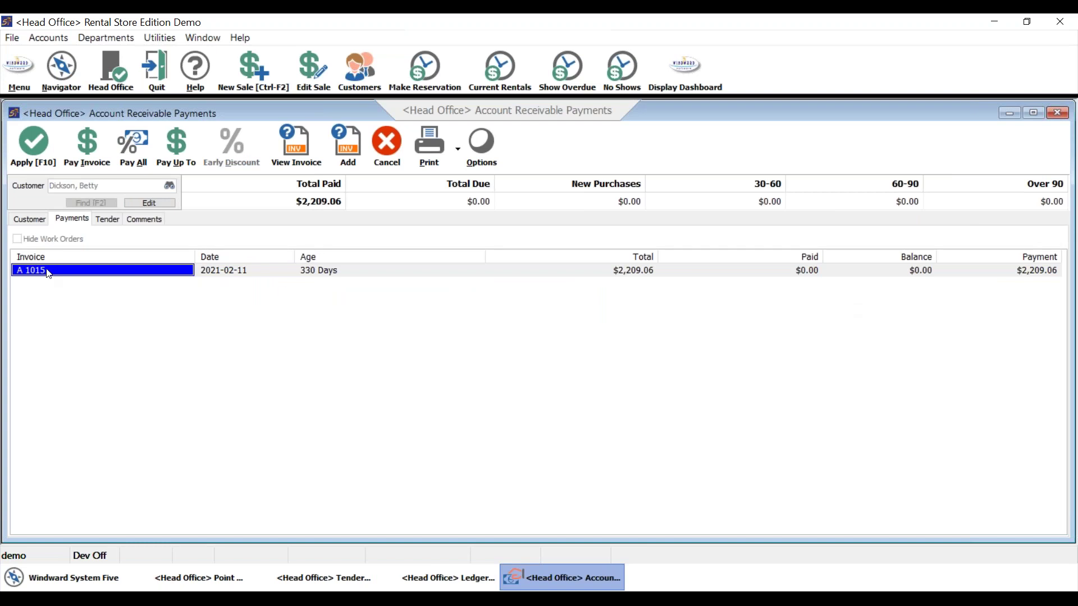
Review the cash, debit, Master Card and Visa tender amounts of the account receivable payment for invoice A 1015
{"action": "left_click", "coordinate": [109, 222]}
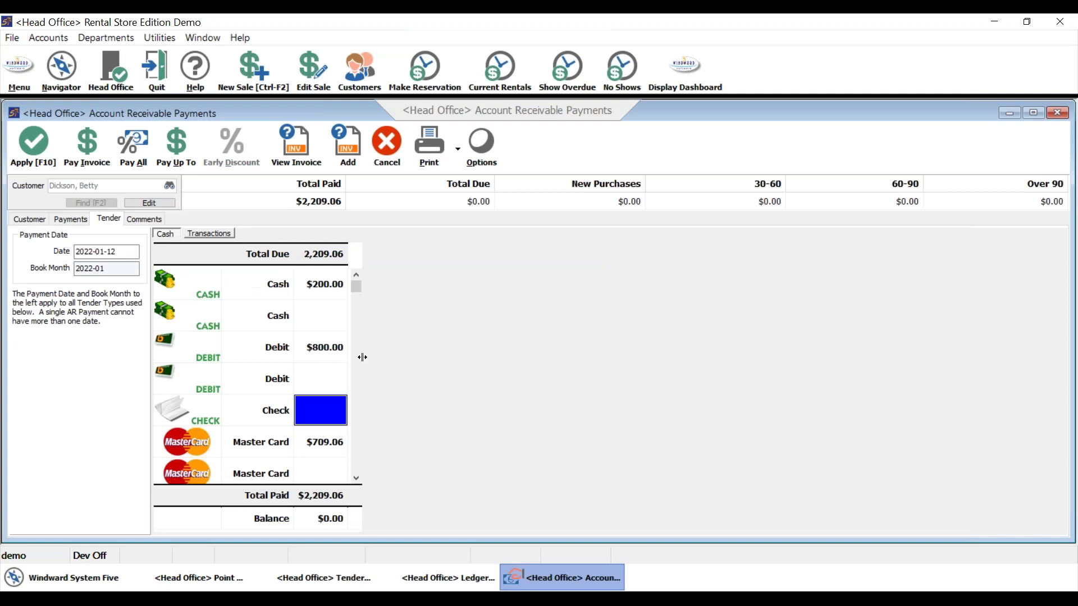
{"action": "left_click", "coordinate": [329, 345]}
{"action": "left_click", "coordinate": [317, 446]}
{"action": "scroll", "coordinate": [330, 450], "scroll_direction": "down", "scroll_amount": 3}
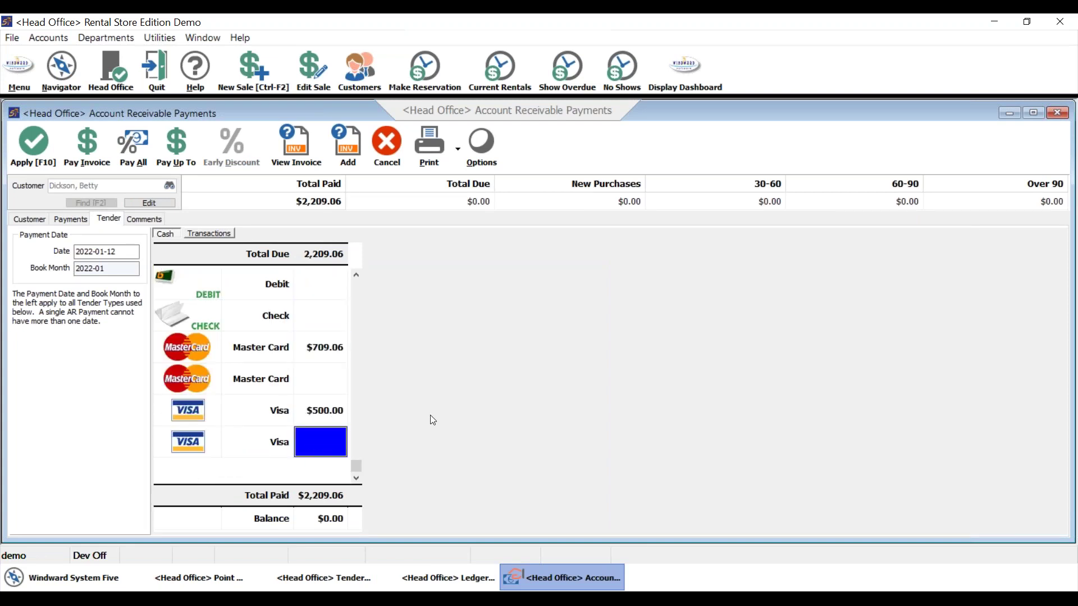
{"action": "key", "text": "Up"}
{"action": "key", "text": "Up"}
{"action": "key", "text": "Up"}
{"action": "key", "text": "Up"}
{"action": "key", "text": "Up"}
{"action": "key", "text": "Up"}
{"action": "key", "text": "Up"}
{"action": "key", "text": "Up"}
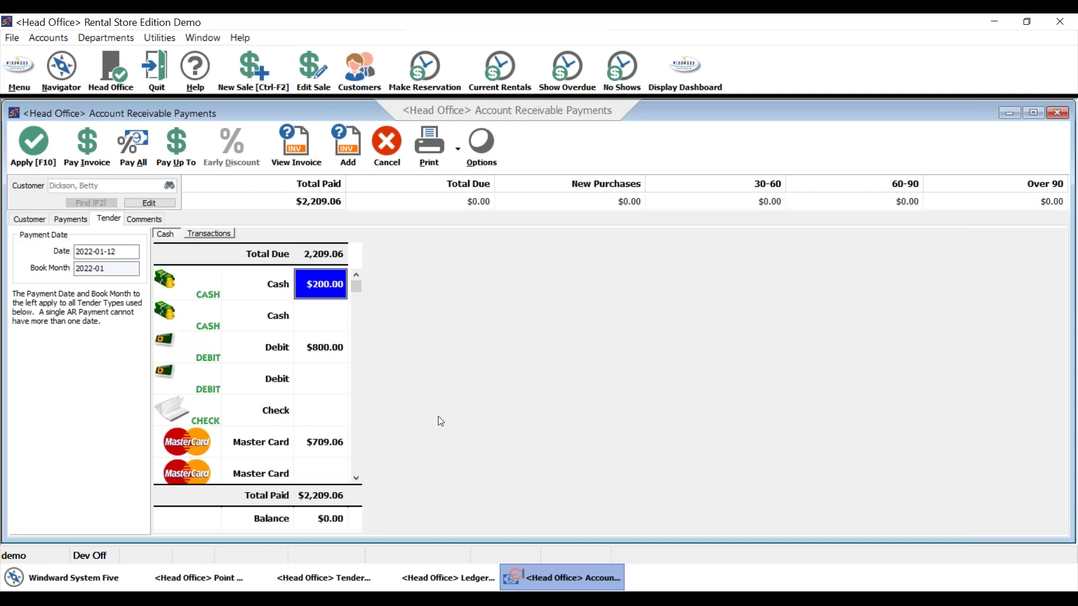
{"action": "left_click", "coordinate": [320, 352]}
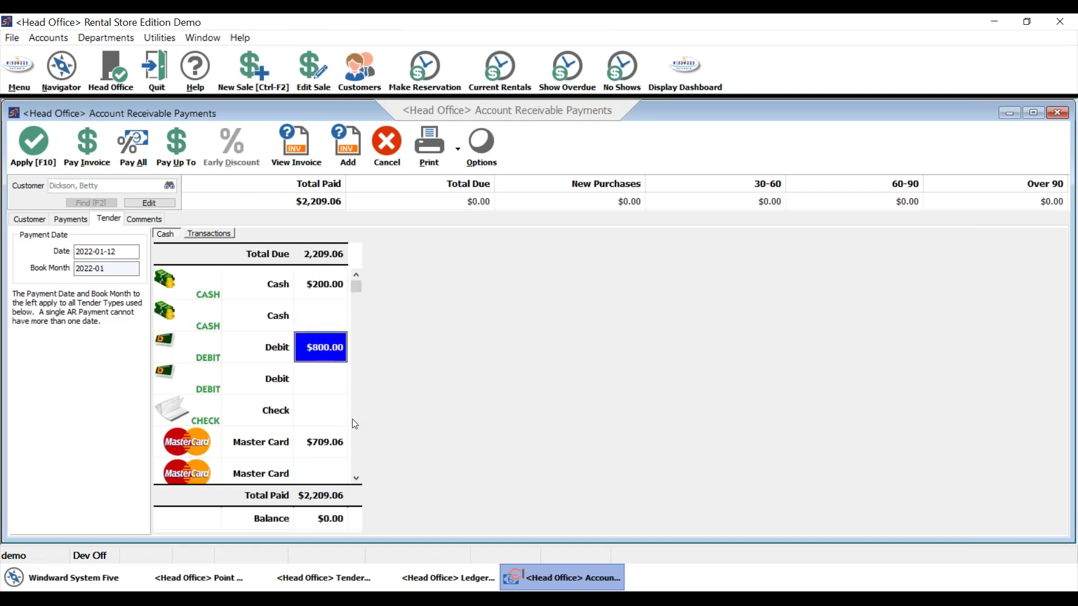
{"action": "key", "text": "Down"}
{"action": "key", "text": "Down"}
{"action": "key", "text": "Down"}
{"action": "key", "text": "Down"}
{"action": "key", "text": "Down"}
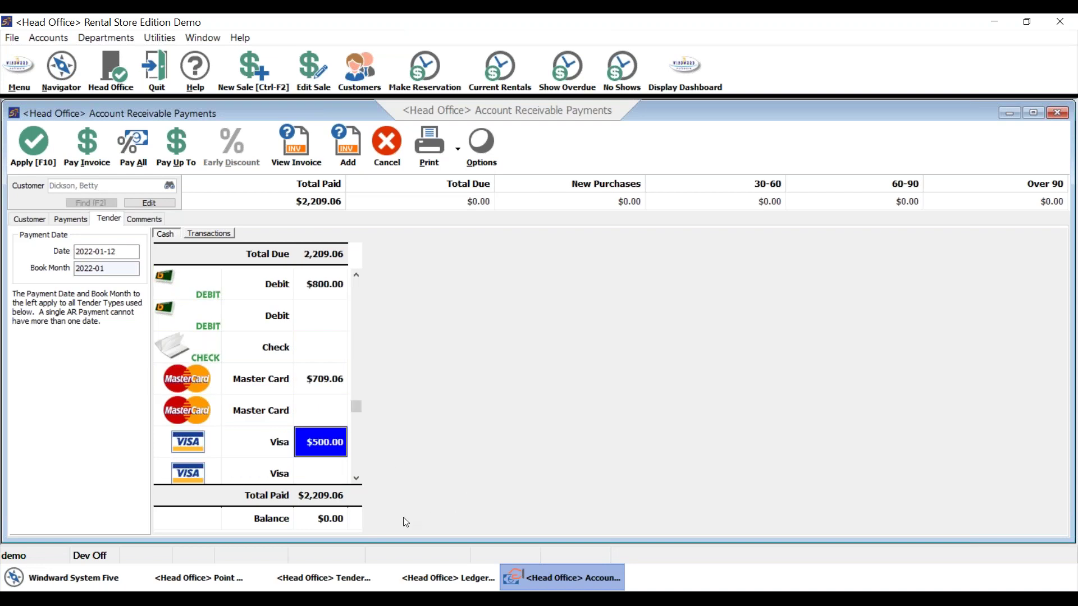
{"action": "key", "text": "Up"}
{"action": "key", "text": "Up"}
{"action": "key", "text": "Up"}
{"action": "key", "text": "Up"}
{"action": "key", "text": "Up"}
{"action": "key", "text": "Up"}
{"action": "key", "text": "Up"}
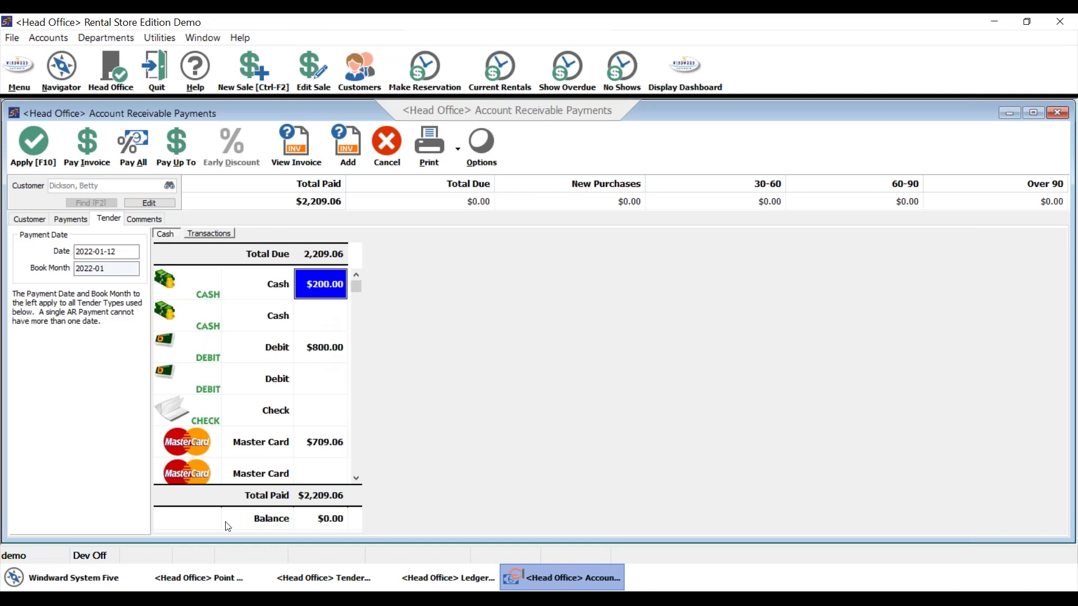
Mark the 10:47:48 AM cash payment for invoice 1015 as confirmed in the tender details, and check the 11:13:49 AM payment
{"action": "left_click", "coordinate": [204, 584]}
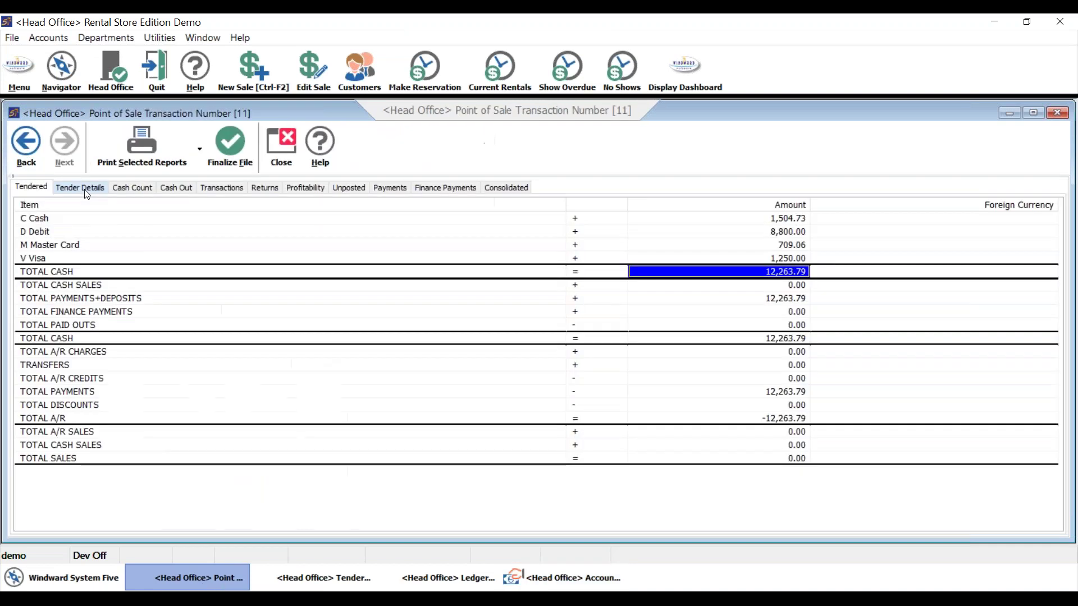
{"action": "left_click", "coordinate": [81, 189]}
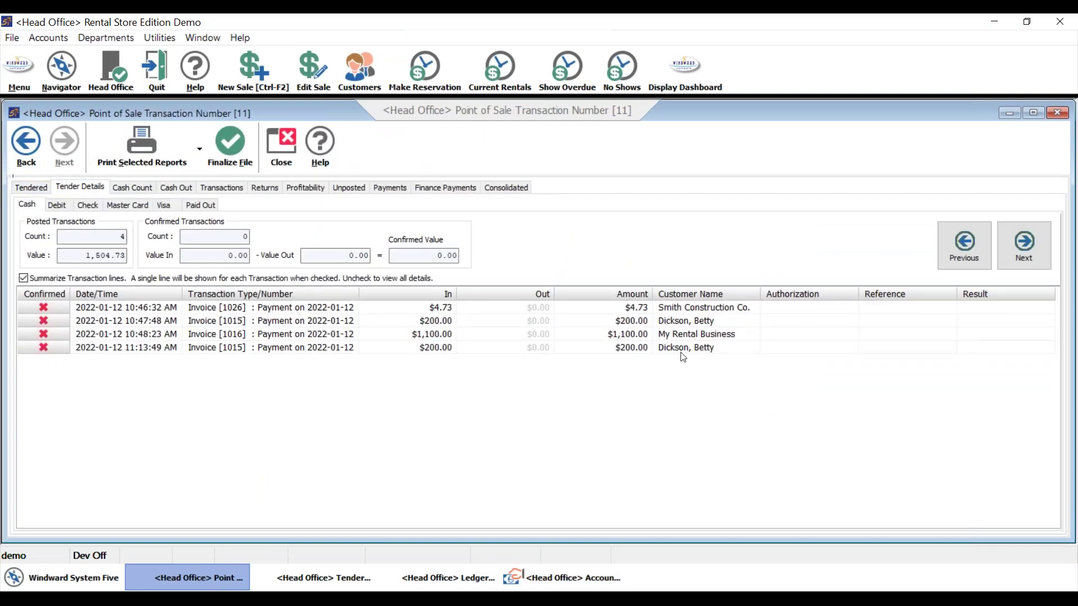
{"action": "left_click", "coordinate": [686, 325]}
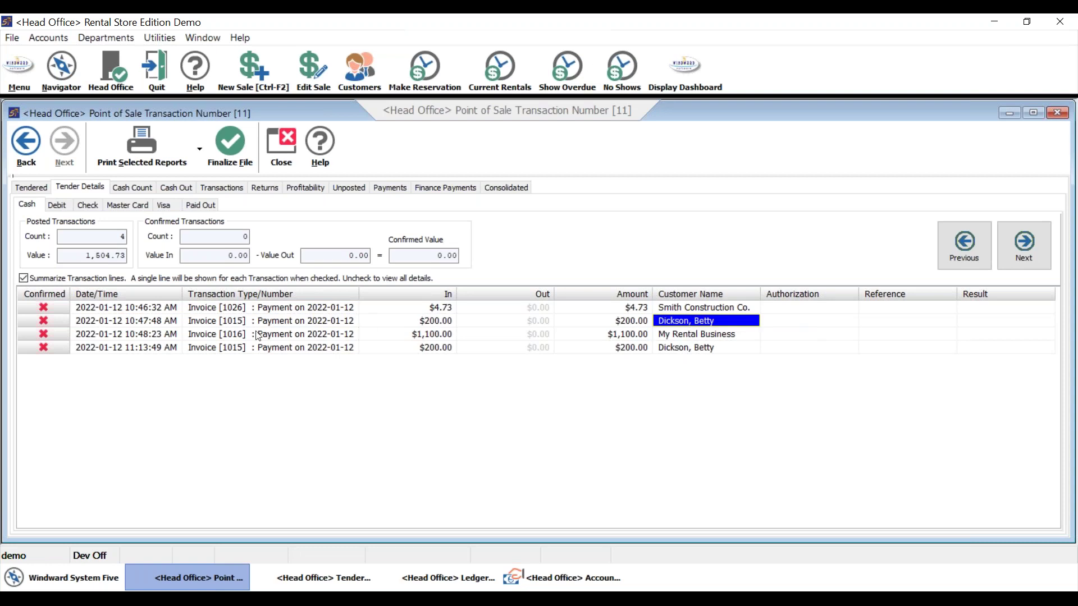
{"action": "left_click", "coordinate": [59, 321]}
{"action": "left_click", "coordinate": [689, 349]}
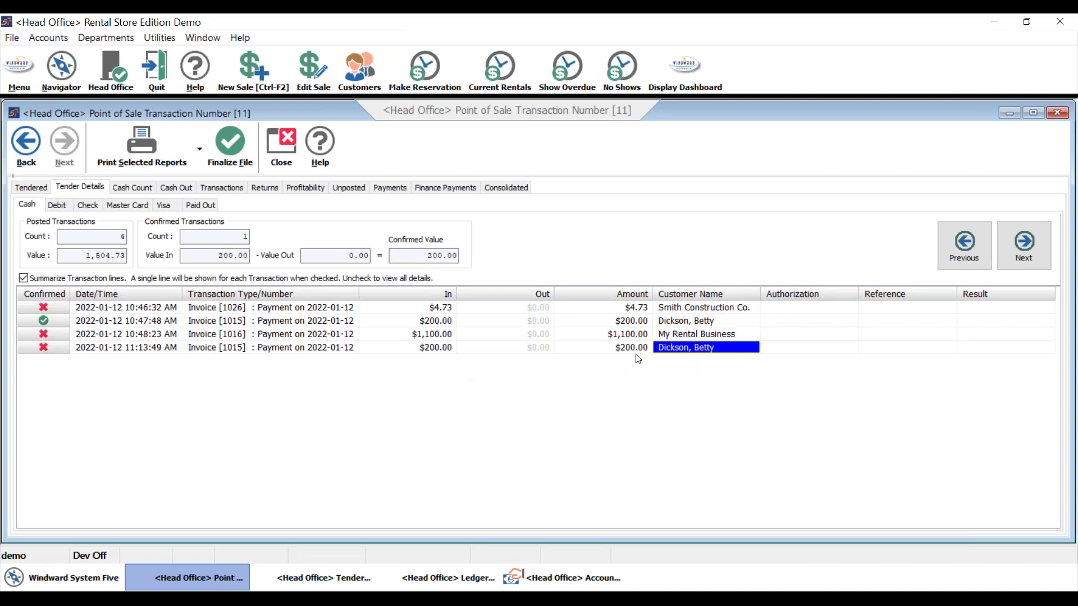
{"action": "left_click", "coordinate": [320, 350]}
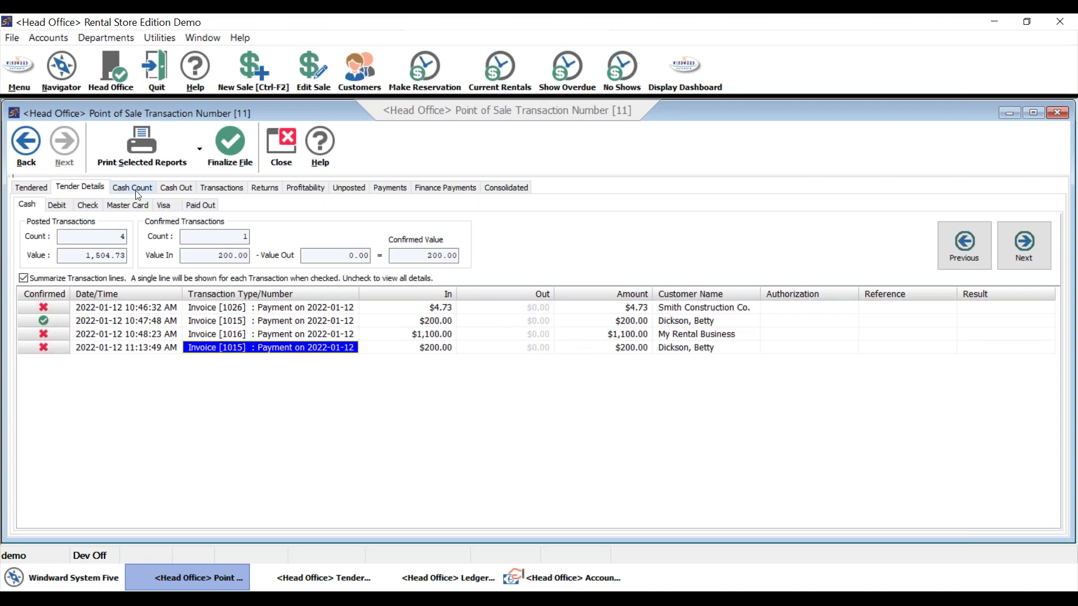
Check the cash amount in the tendered totals against the two $200.00 cash payments in the tender details
{"action": "left_click", "coordinate": [35, 190]}
{"action": "left_click", "coordinate": [782, 224]}
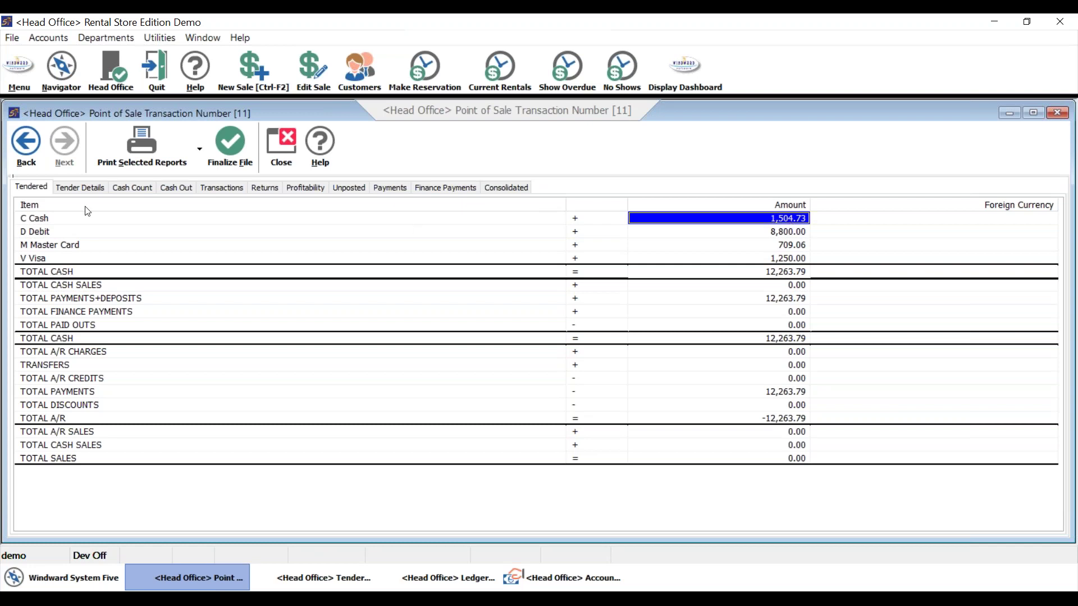
{"action": "left_click", "coordinate": [79, 189]}
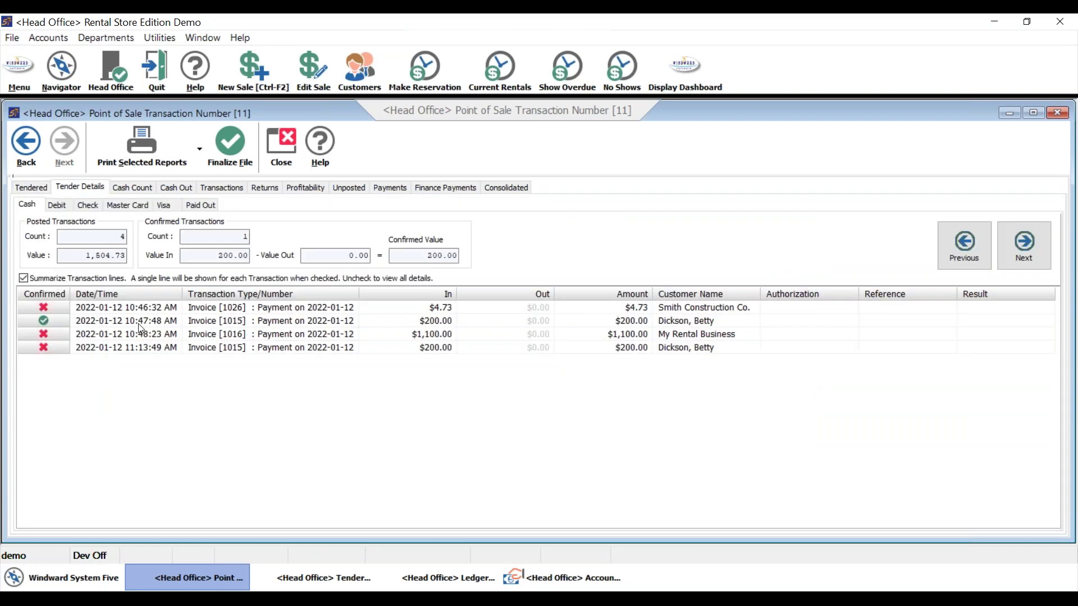
{"action": "left_click", "coordinate": [412, 324]}
{"action": "left_click", "coordinate": [450, 352]}
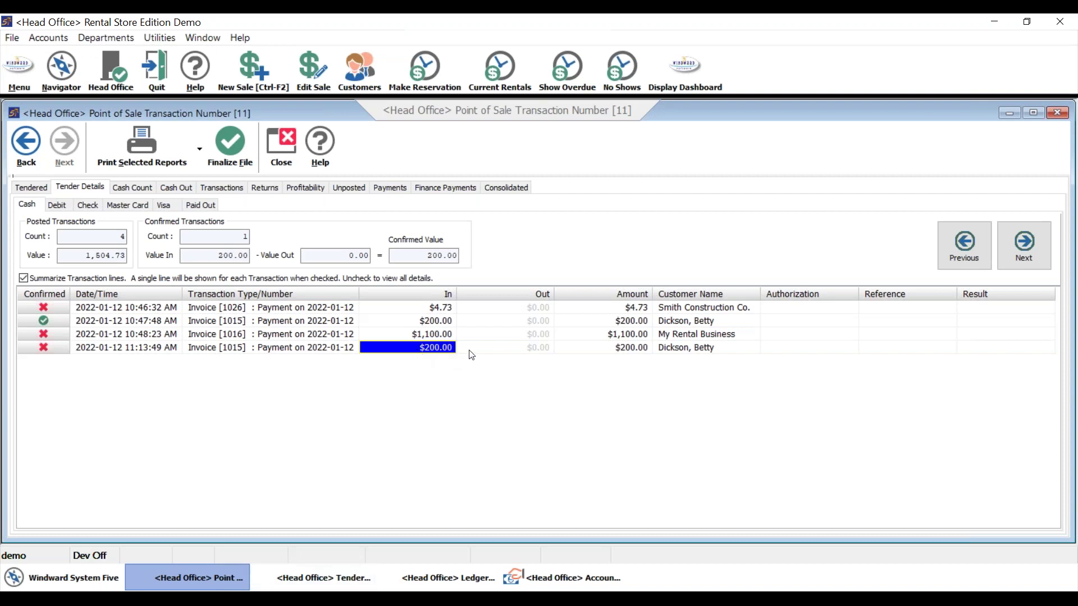
Turn on Supervisor Mode and delete the 11:13:49 AM cash payment line for invoice 1015 from the tender details
{"action": "right_click", "coordinate": [191, 559]}
{"action": "left_click", "coordinate": [233, 520]}
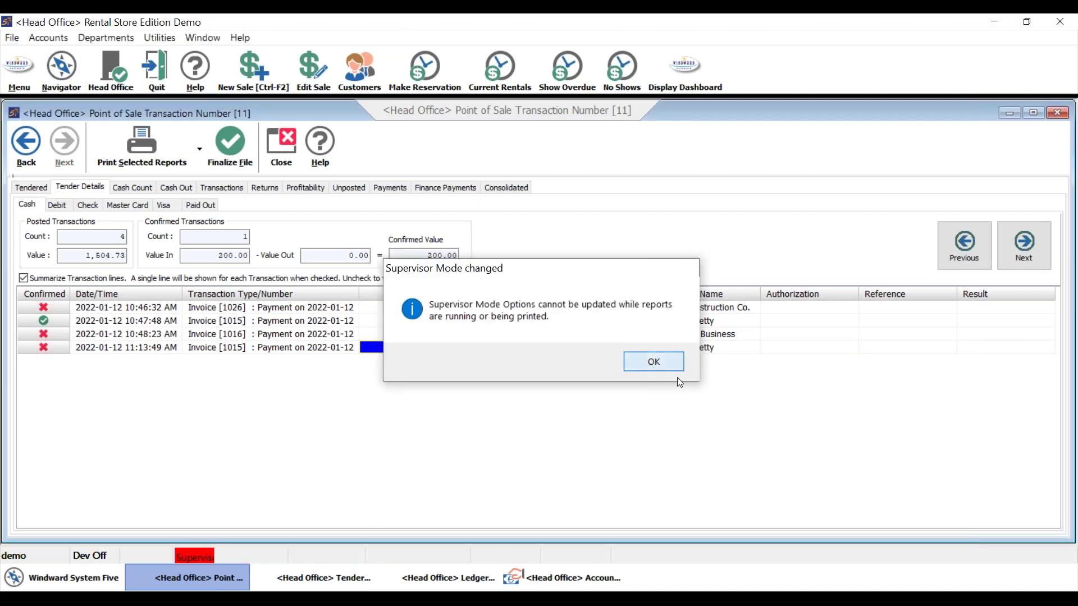
{"action": "left_click", "coordinate": [668, 368]}
{"action": "left_click", "coordinate": [325, 343]}
{"action": "right_click", "coordinate": [334, 348]}
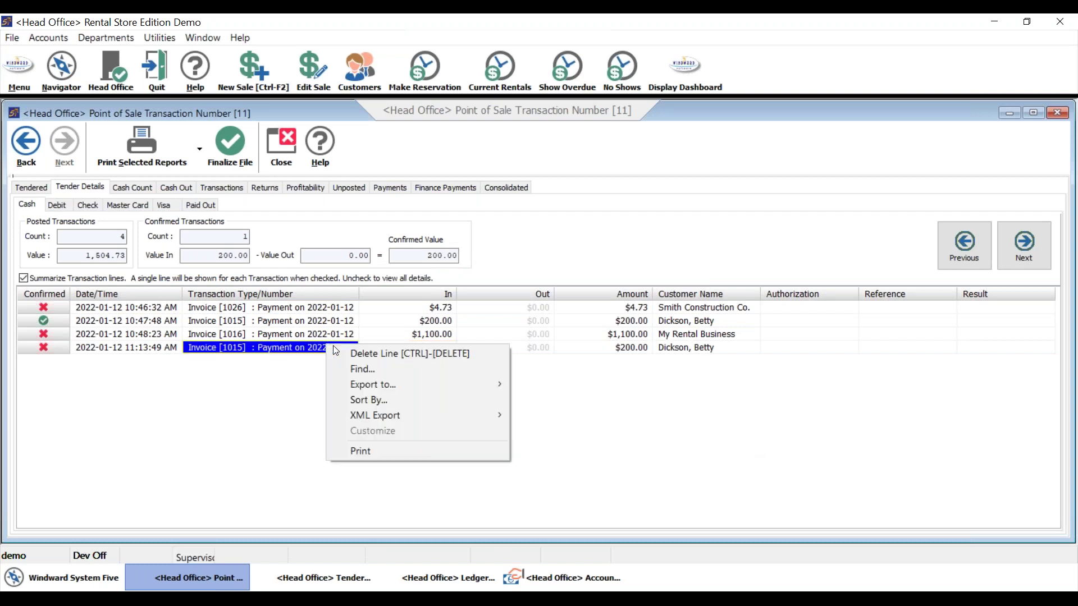
{"action": "left_click", "coordinate": [384, 353]}
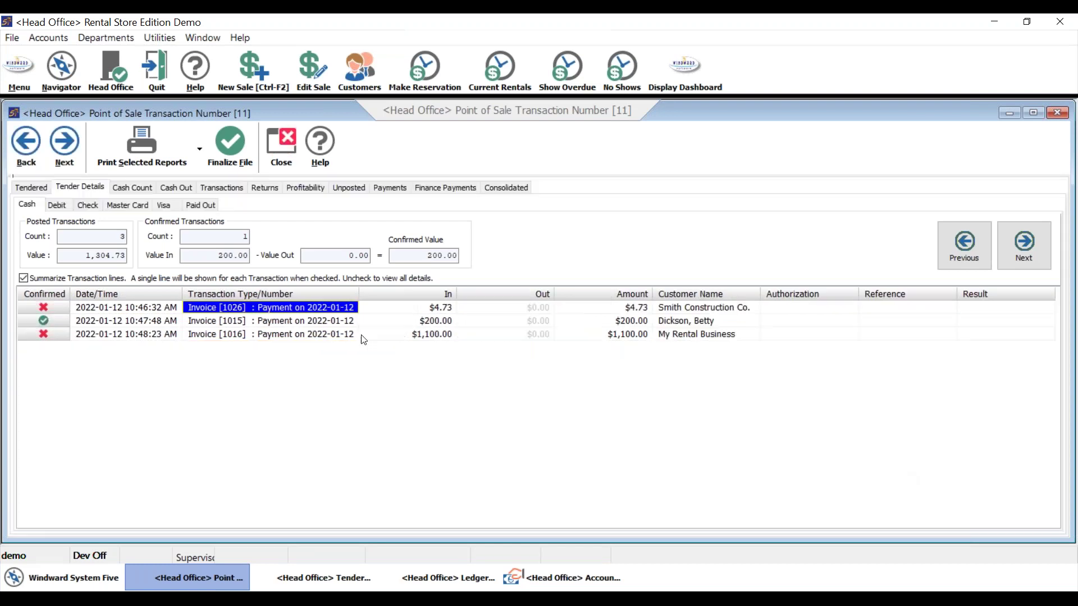
Check the tendered cash amount and the remaining invoice 1015 cash payment, and compare the tender details with the account receivable payment
{"action": "left_click", "coordinate": [31, 191]}
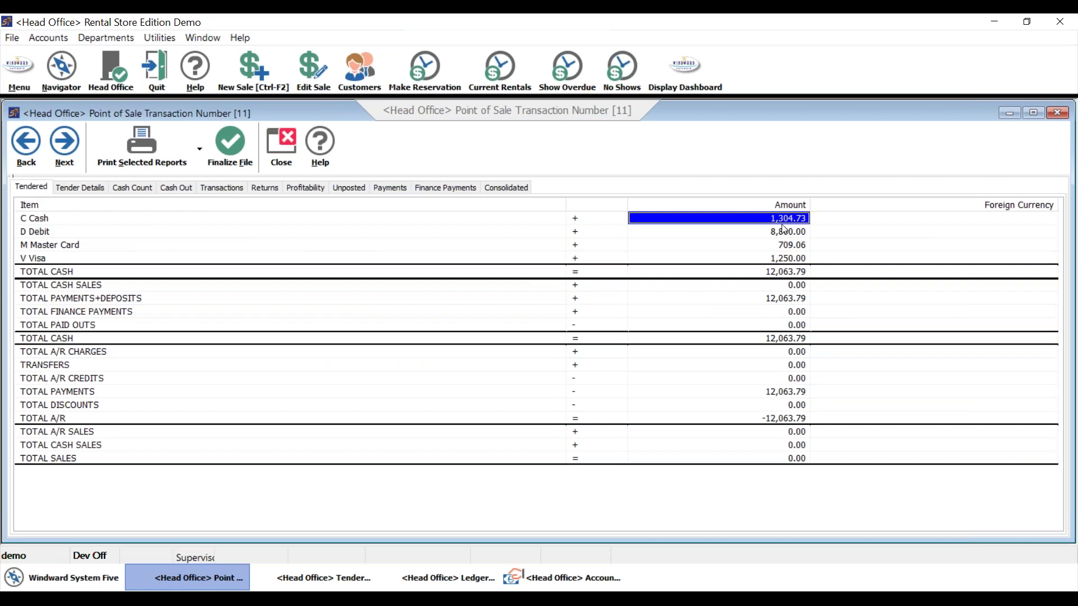
{"action": "left_click", "coordinate": [81, 188]}
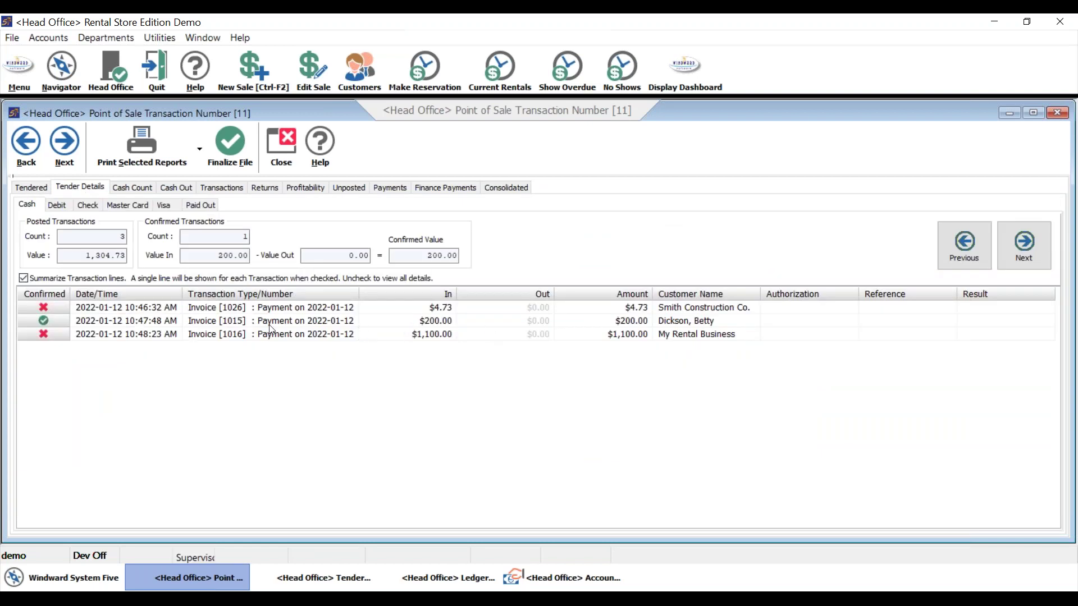
{"action": "left_click", "coordinate": [271, 322]}
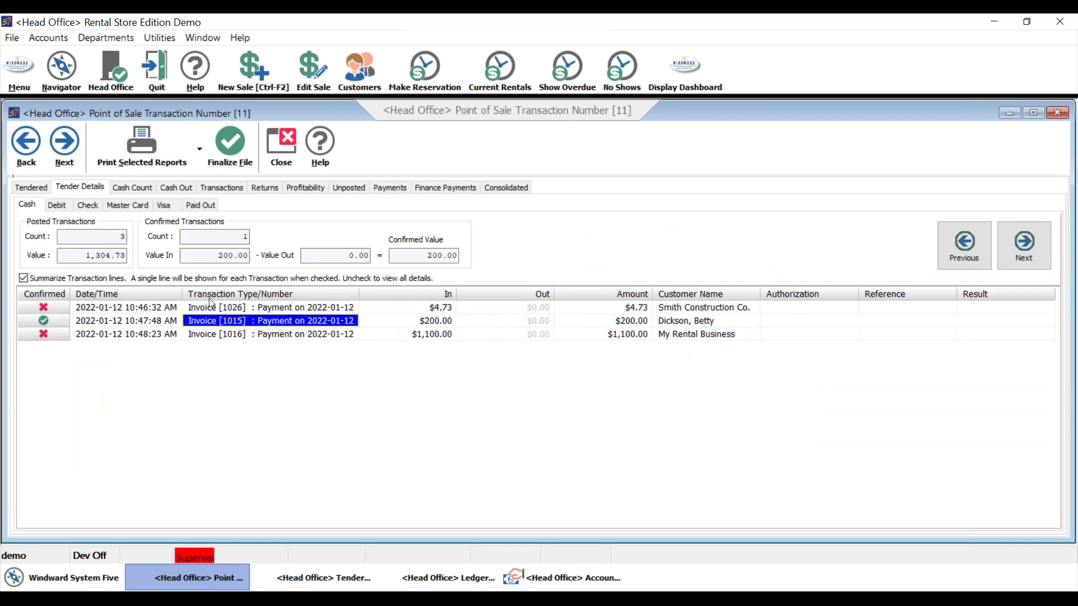
{"action": "left_click", "coordinate": [582, 575]}
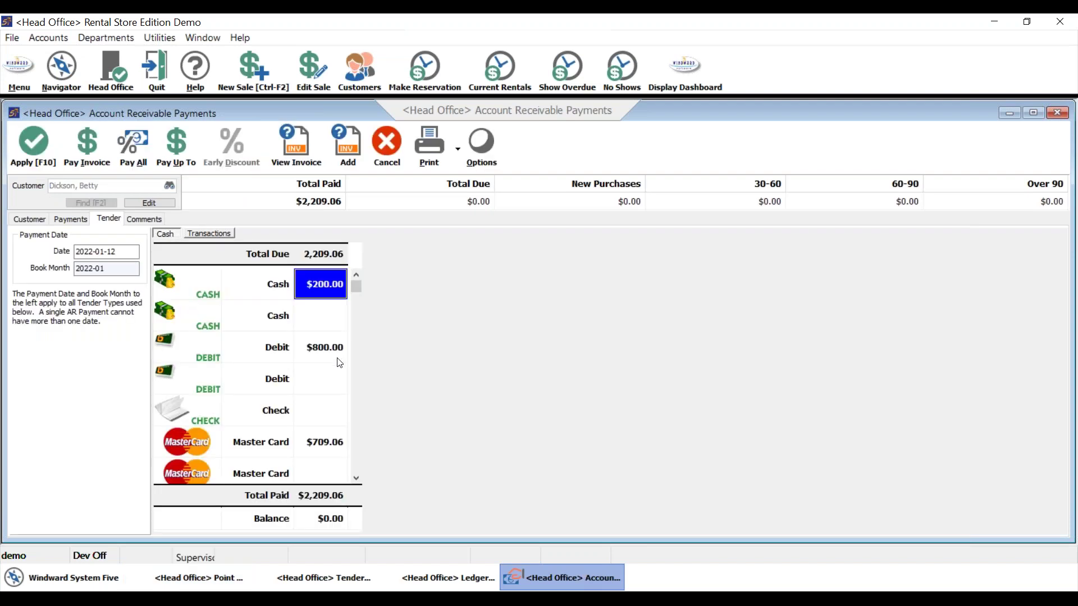
{"action": "left_click", "coordinate": [187, 577]}
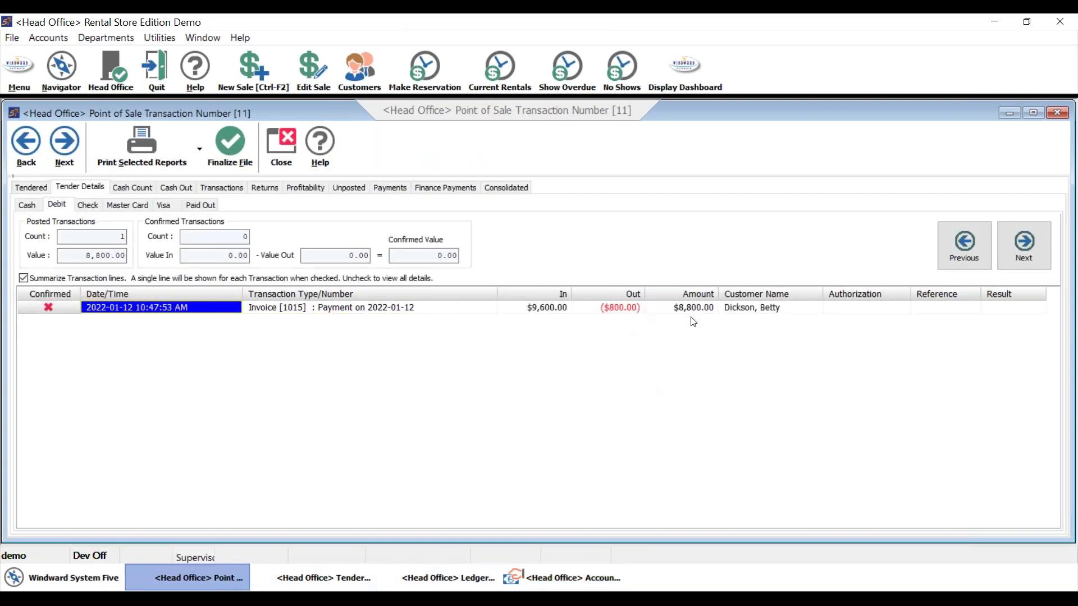
Check the invoice 1015 debit payment in the tender details against its 11:17:56 debit lines in the transactions
{"action": "left_click", "coordinate": [693, 309]}
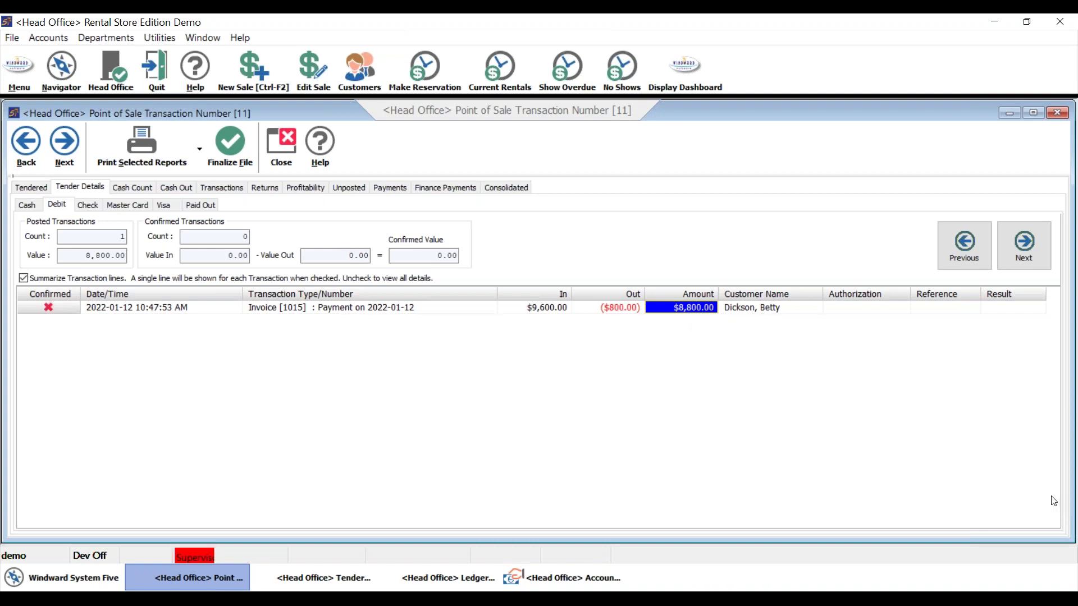
{"action": "left_click", "coordinate": [348, 313]}
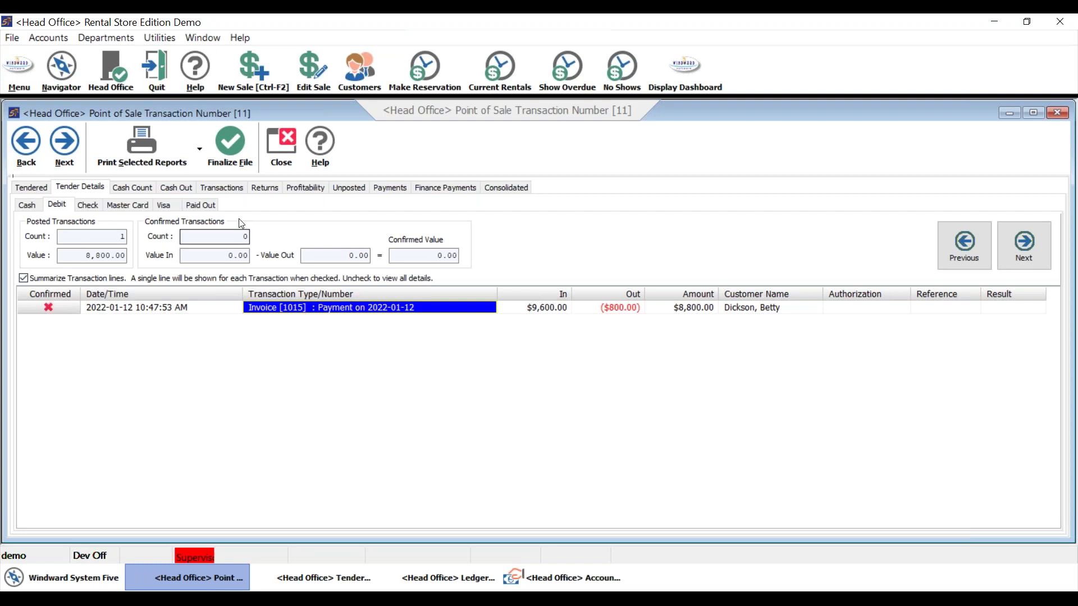
{"action": "left_click", "coordinate": [222, 187]}
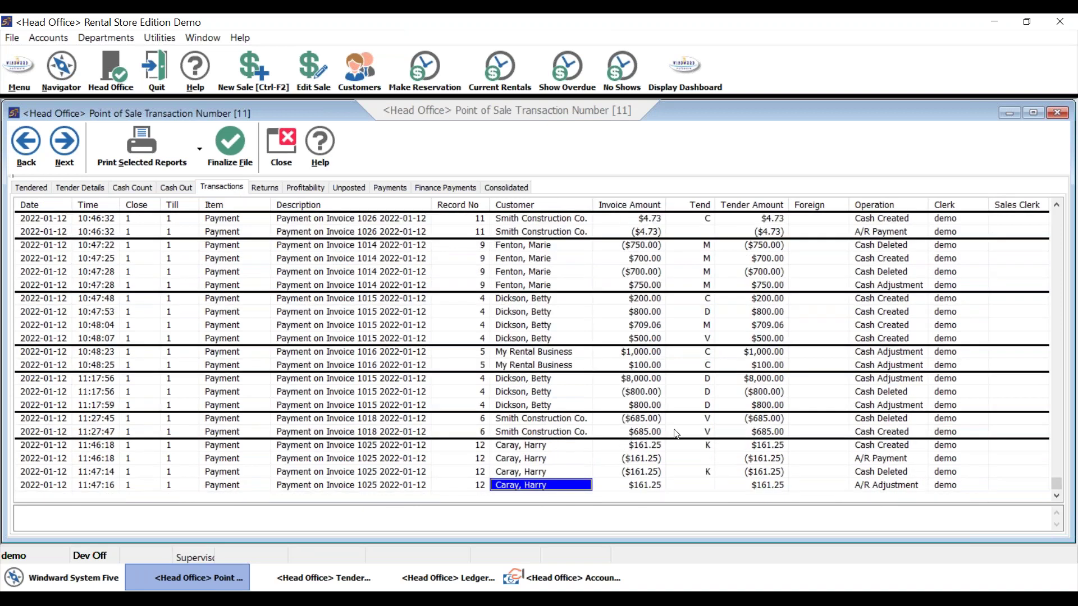
{"action": "left_click", "coordinate": [533, 380]}
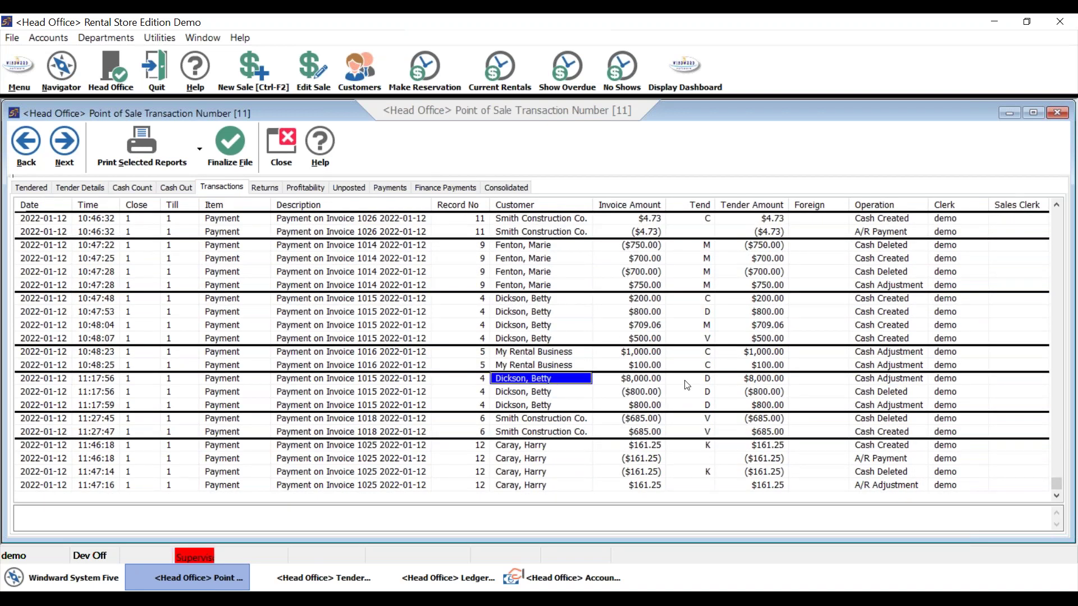
{"action": "left_click", "coordinate": [736, 379]}
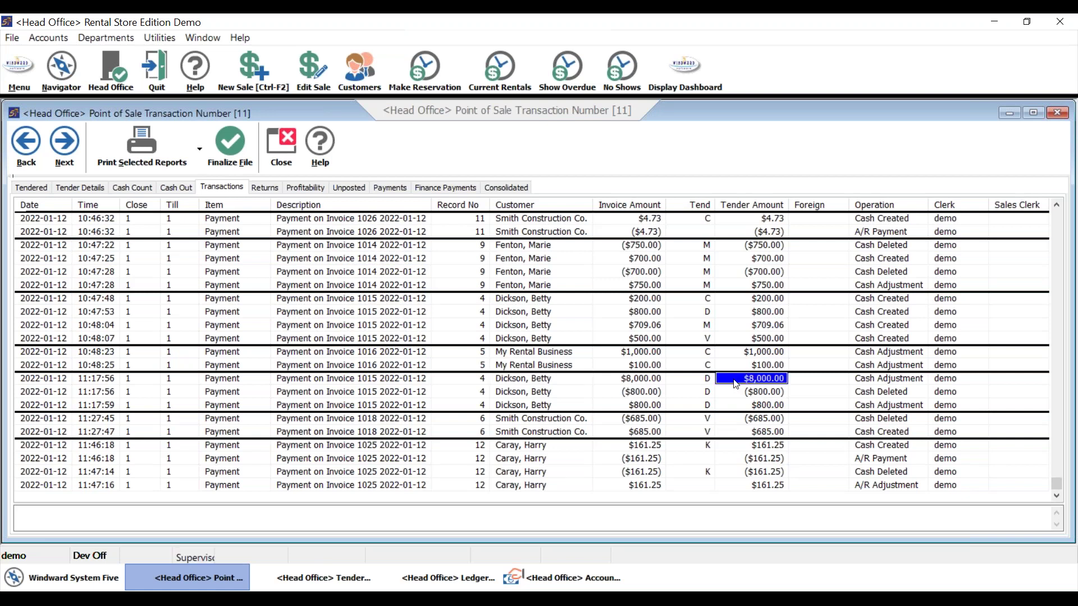
{"action": "left_click", "coordinate": [737, 396]}
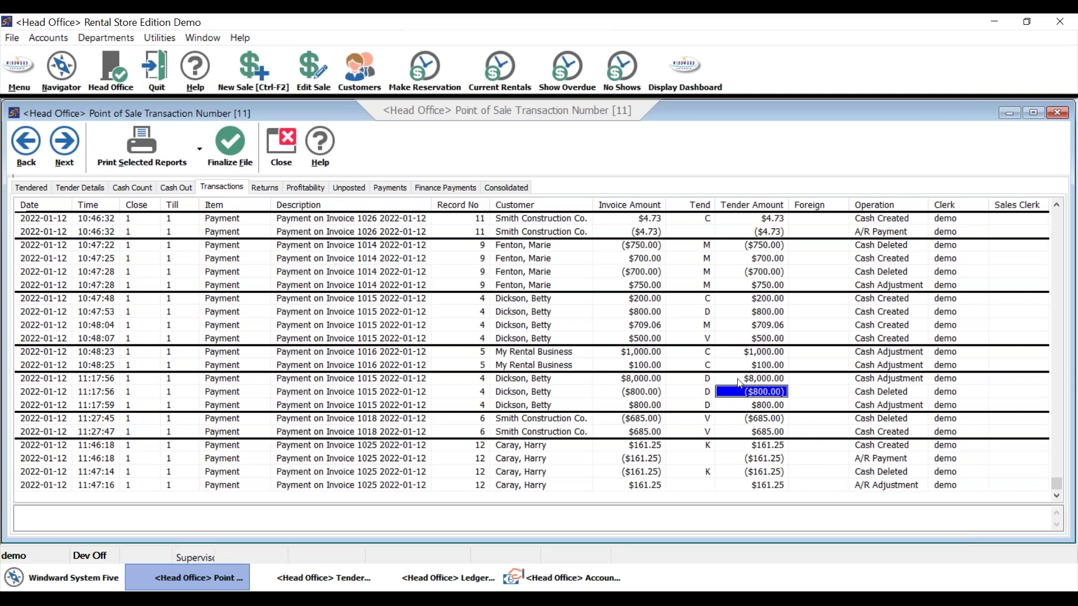
Delete the two 11:17:56 debit lines for invoice 1015, $8,000.00 and ($800.00), from the transactions
{"action": "left_click", "coordinate": [737, 382]}
{"action": "left_click", "coordinate": [737, 394]}
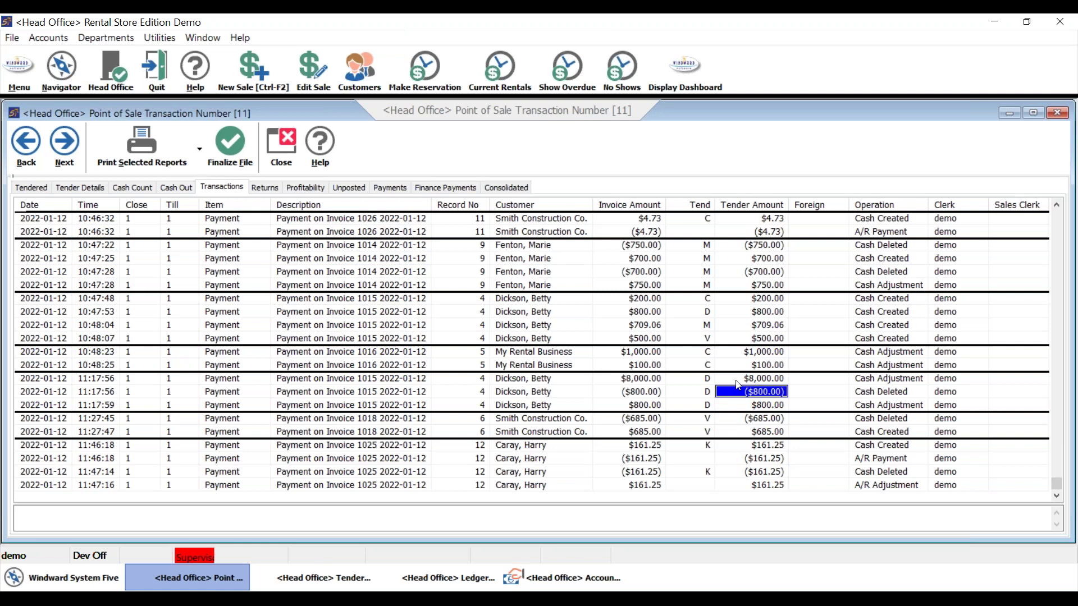
{"action": "left_click", "coordinate": [736, 382]}
{"action": "left_click", "coordinate": [738, 393]}
{"action": "left_click", "coordinate": [737, 381]}
{"action": "left_click", "coordinate": [739, 393]}
{"action": "right_click", "coordinate": [758, 383]}
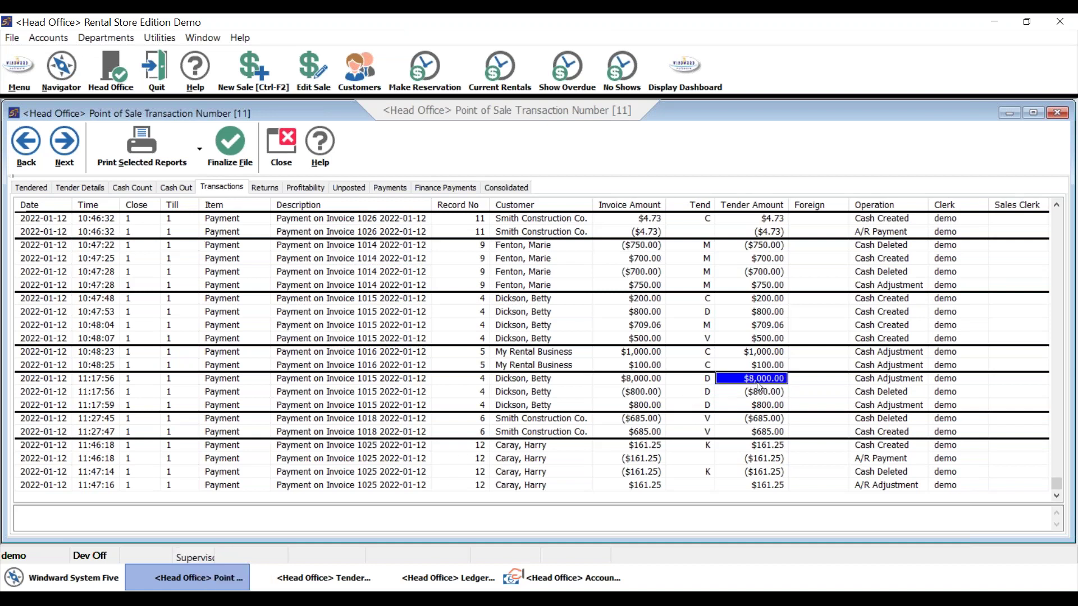
{"action": "left_click", "coordinate": [776, 389]}
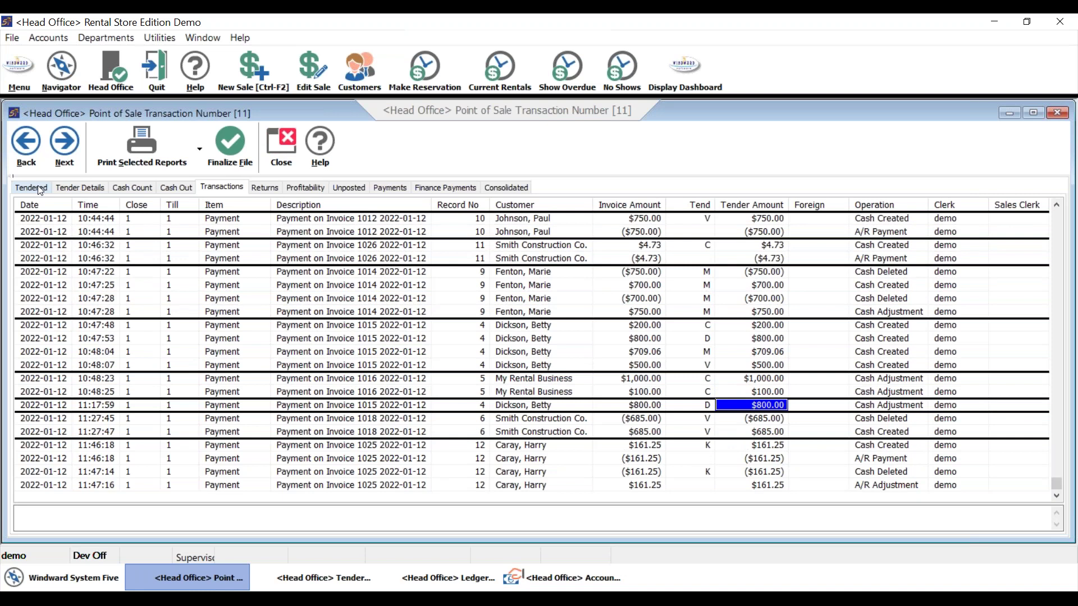
Check the debit amount for invoice 1015 in the tender details
{"action": "left_click", "coordinate": [38, 186]}
{"action": "left_click", "coordinate": [80, 188]}
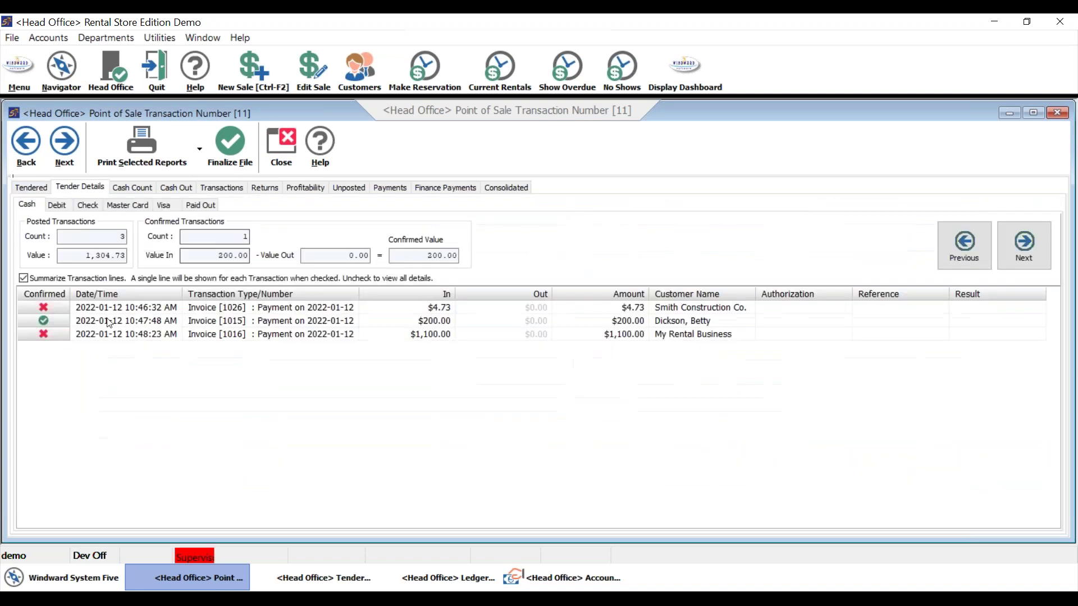
{"action": "left_click", "coordinate": [65, 206]}
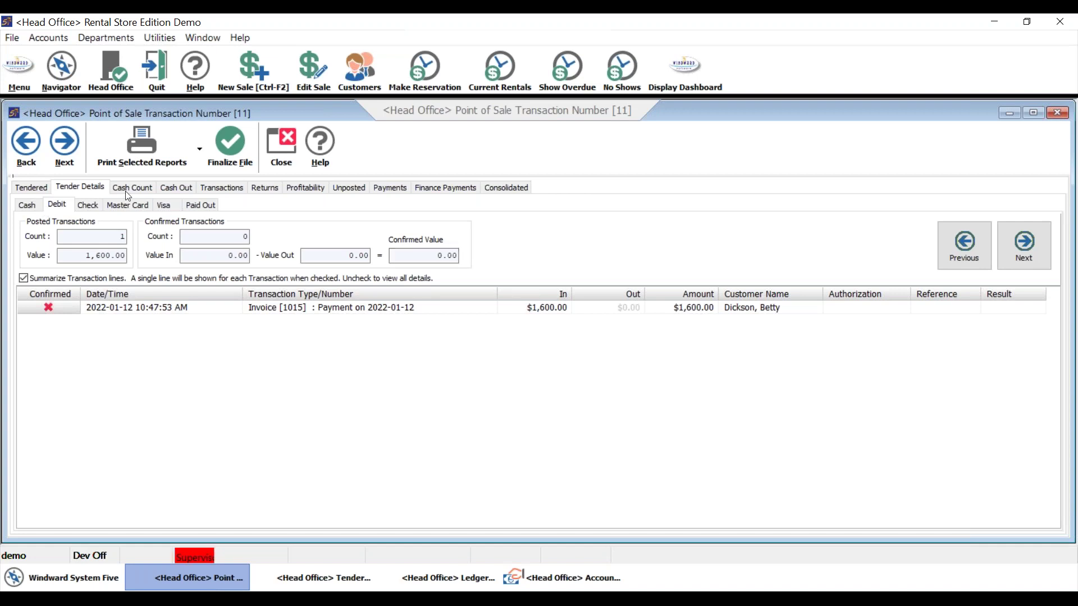
{"action": "left_click", "coordinate": [692, 308]}
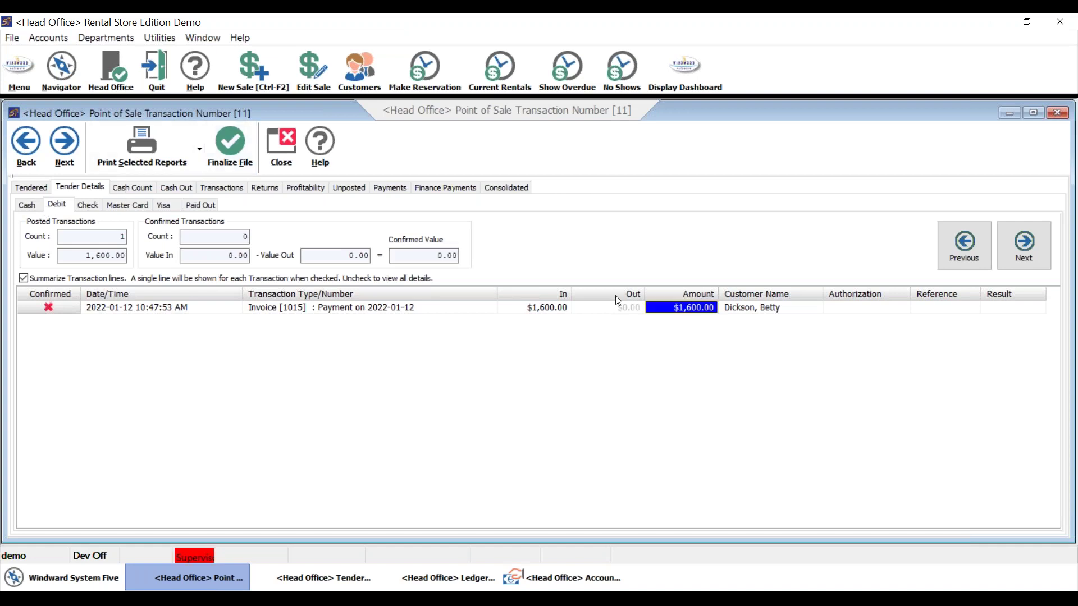
Compare the two $800.00 debit lines for invoice 1015 in the transactions and delete the 11:17:59 one
{"action": "left_click", "coordinate": [212, 192]}
{"action": "left_click", "coordinate": [754, 445]}
{"action": "scroll", "coordinate": [754, 446], "scroll_direction": "up", "scroll_amount": 4}
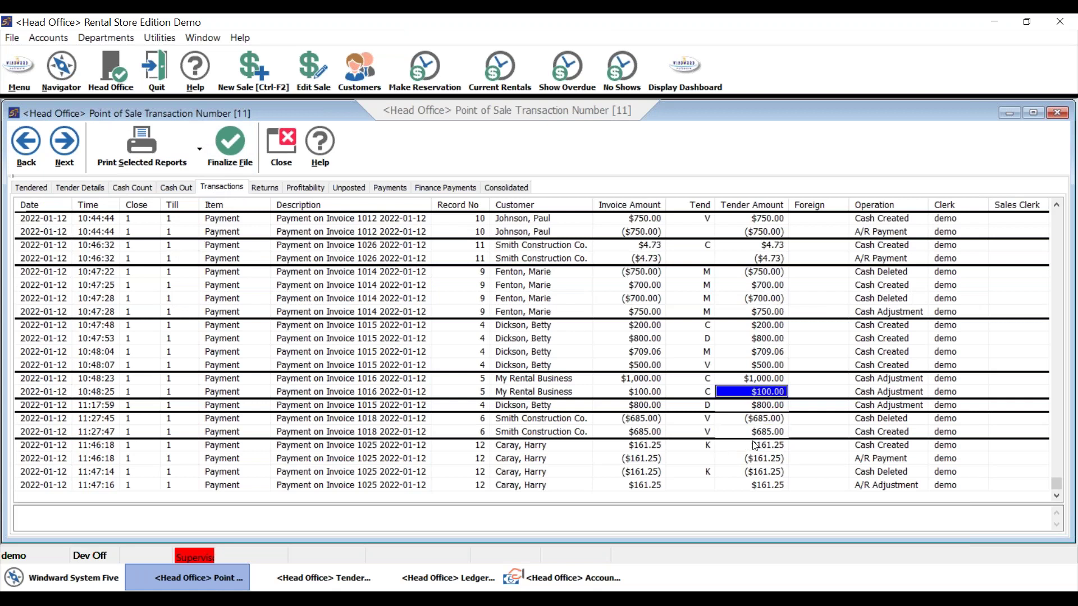
{"action": "left_click", "coordinate": [683, 340]}
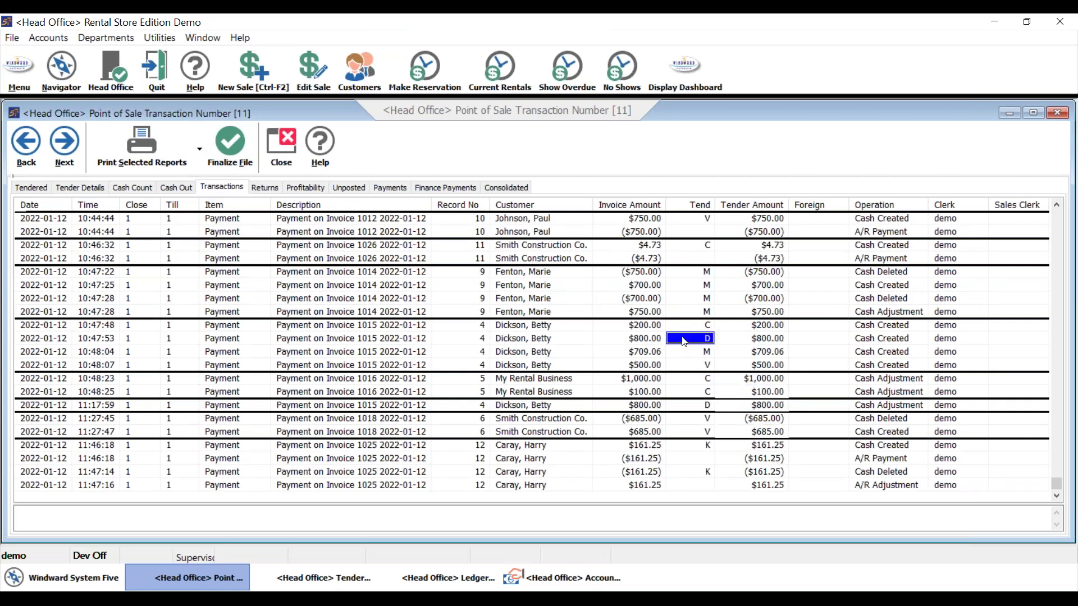
{"action": "left_click", "coordinate": [740, 404]}
{"action": "left_click", "coordinate": [751, 339]}
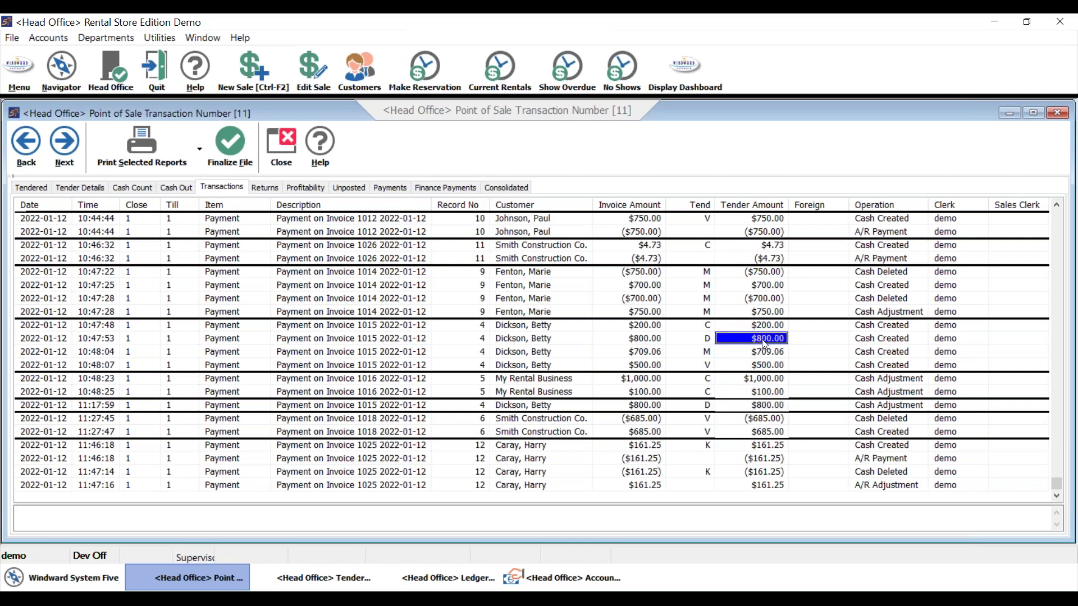
{"action": "left_click", "coordinate": [757, 408]}
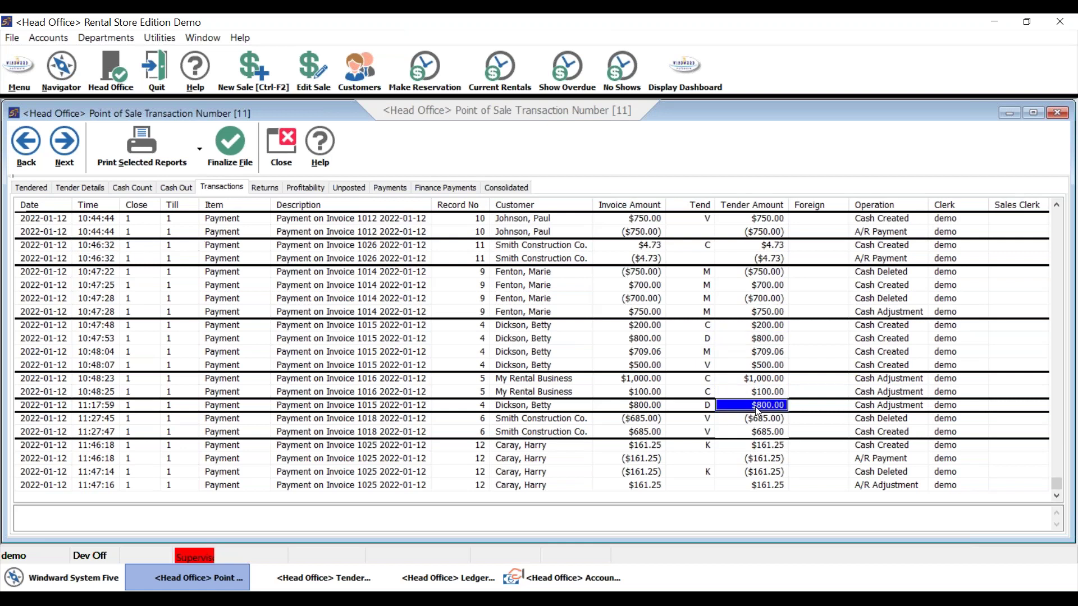
{"action": "right_click", "coordinate": [757, 410]}
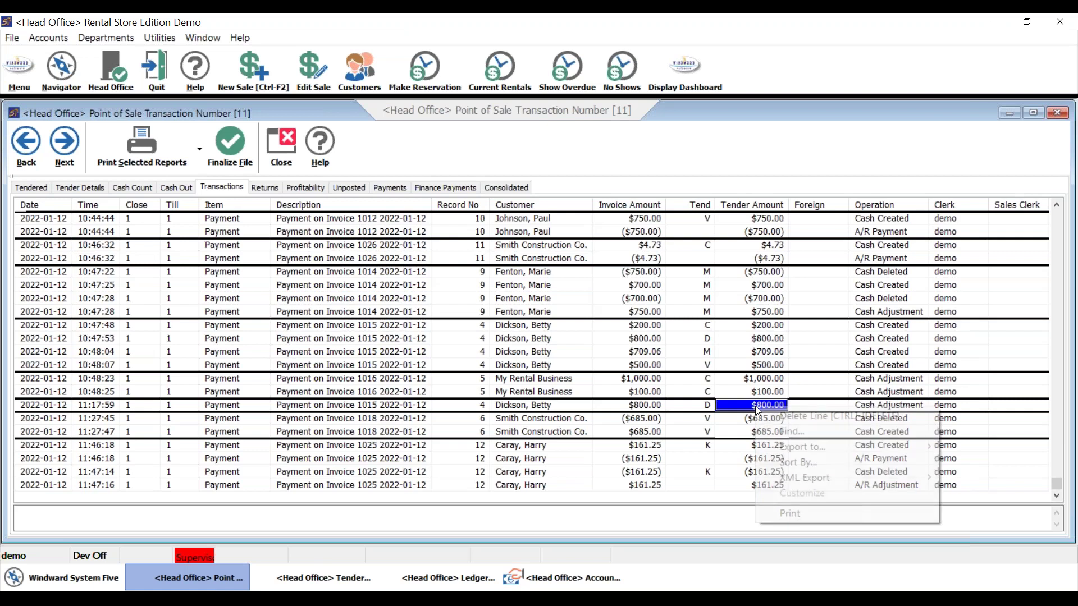
{"action": "left_click", "coordinate": [769, 416]}
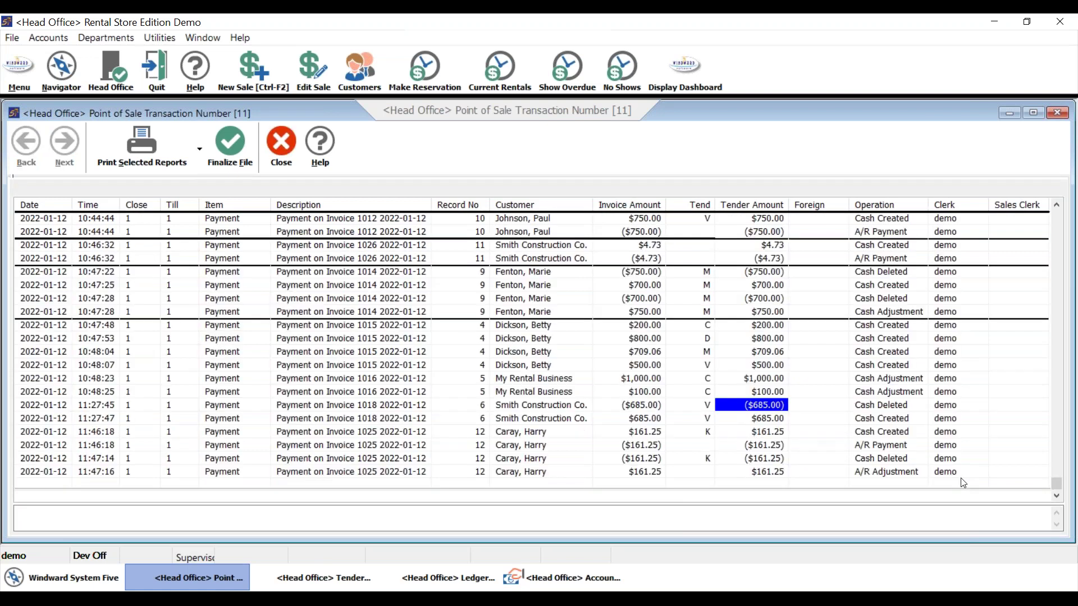
Mark the 10:47:53 AM debit payment for invoice 1015 as confirmed in the tender details
{"action": "left_click", "coordinate": [80, 187]}
{"action": "left_click", "coordinate": [57, 205]}
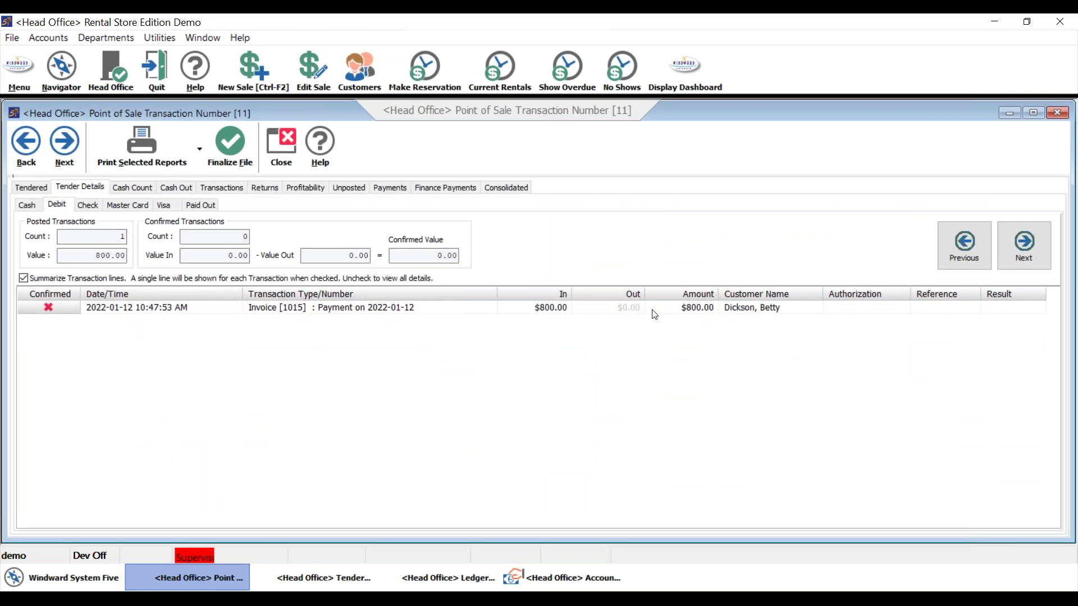
{"action": "left_click", "coordinate": [50, 309]}
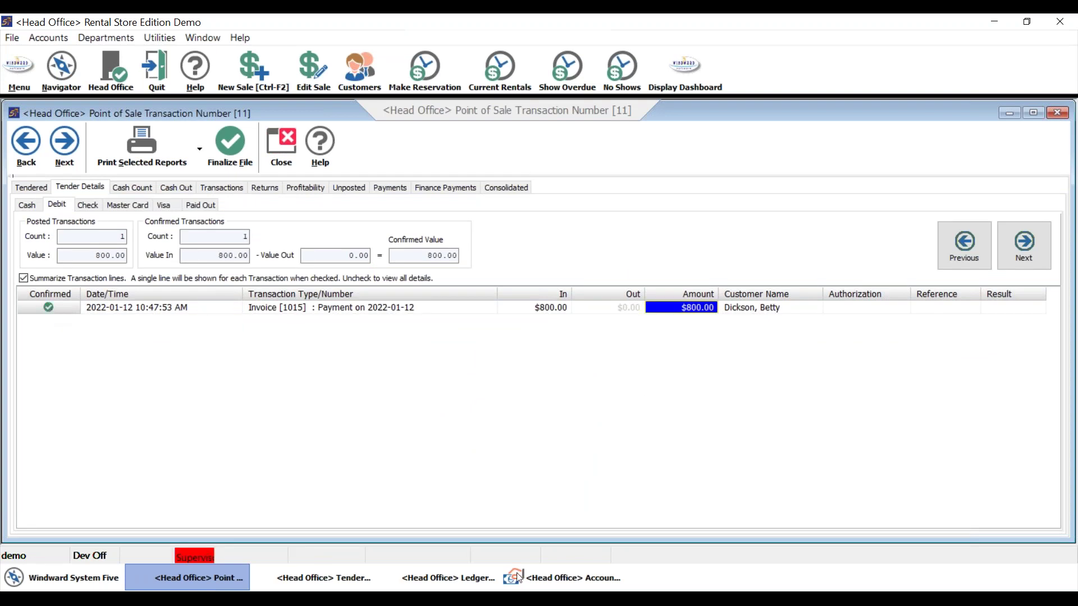
Check the debit, Master Card and Visa amounts in the account receivable payment for invoice 1015
{"action": "left_click", "coordinate": [550, 579]}
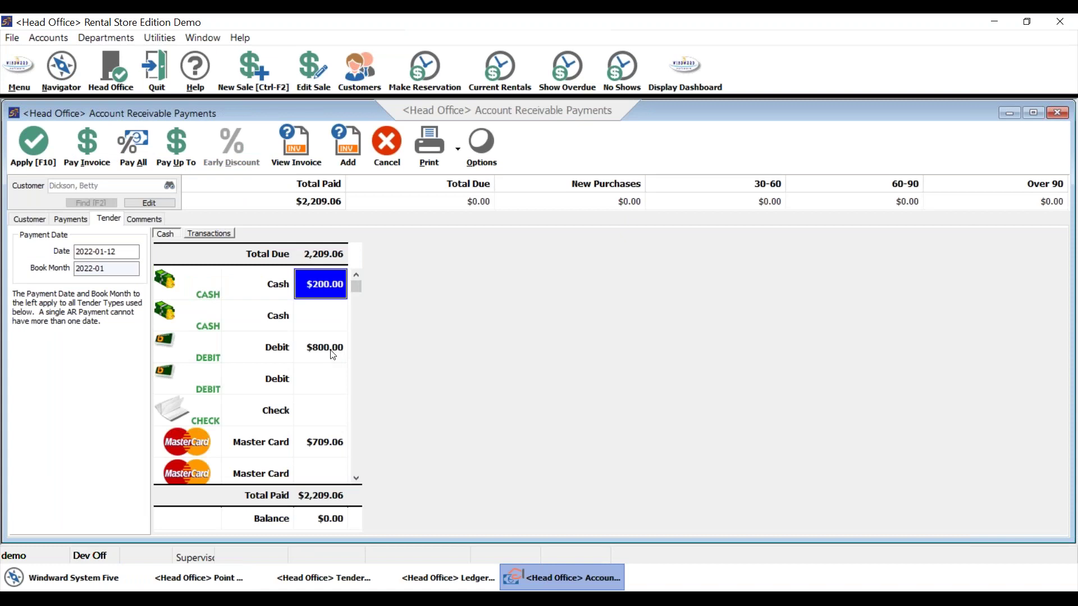
{"action": "left_click", "coordinate": [339, 351]}
{"action": "left_click", "coordinate": [343, 447]}
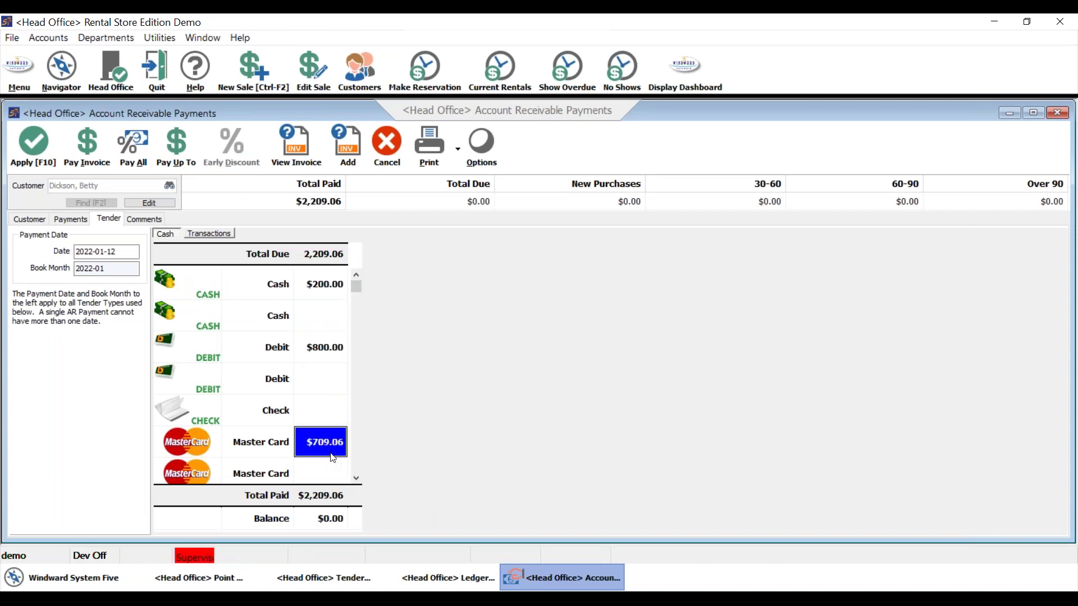
{"action": "scroll", "coordinate": [315, 440], "scroll_direction": "down", "scroll_amount": 3}
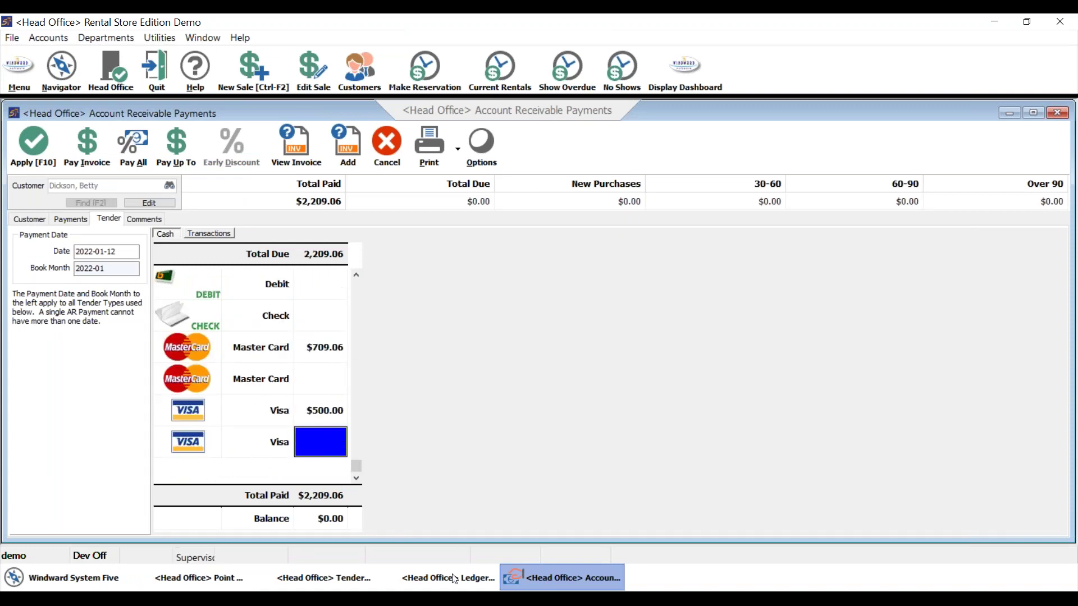
Mark the 10:48:04 AM Master Card and 10:48:07 AM Visa payments for invoice 1015 as confirmed in the tender details
{"action": "left_click", "coordinate": [211, 578]}
{"action": "left_click", "coordinate": [127, 205]}
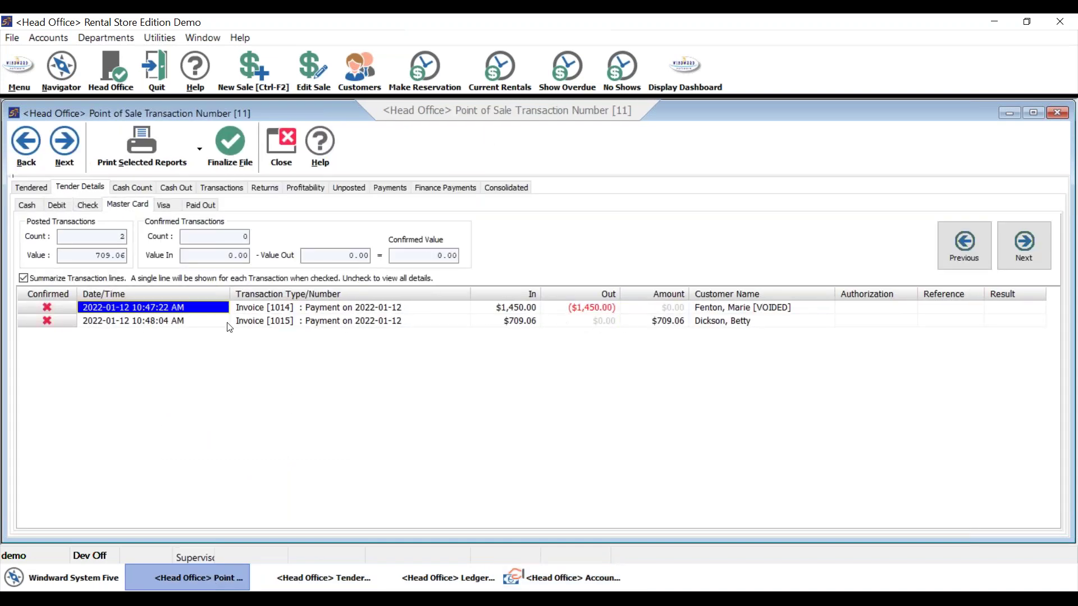
{"action": "left_click", "coordinate": [61, 319]}
{"action": "left_click", "coordinate": [164, 206]}
{"action": "left_click", "coordinate": [52, 319]}
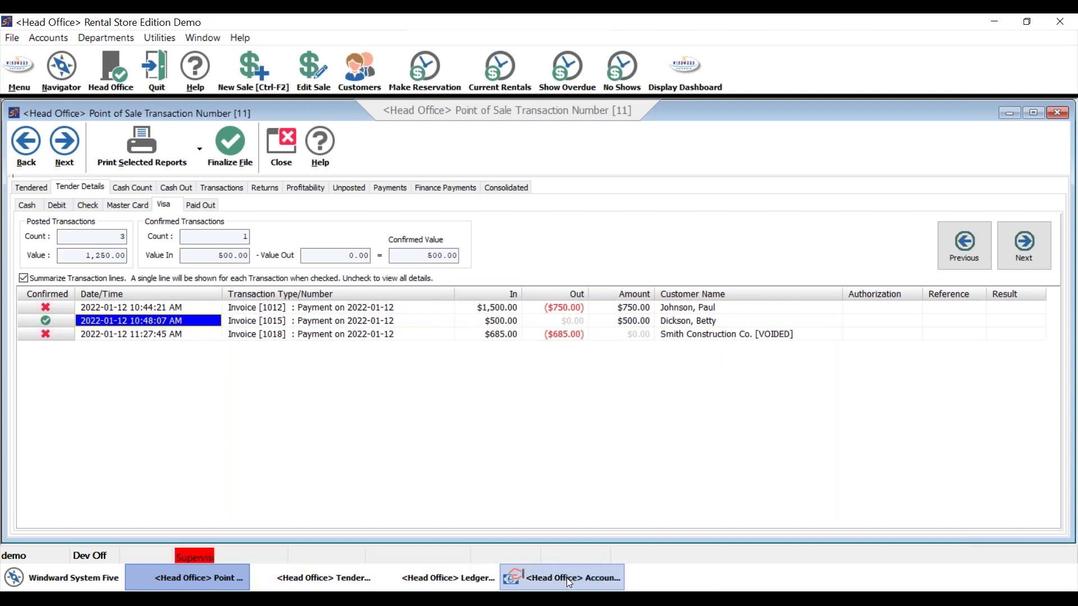
Close the invoice 1015 receivable payment and check the My Rental Business payment in the cash clearing ledger and the tender summary
{"action": "left_click", "coordinate": [471, 585]}
{"action": "left_click", "coordinate": [527, 581]}
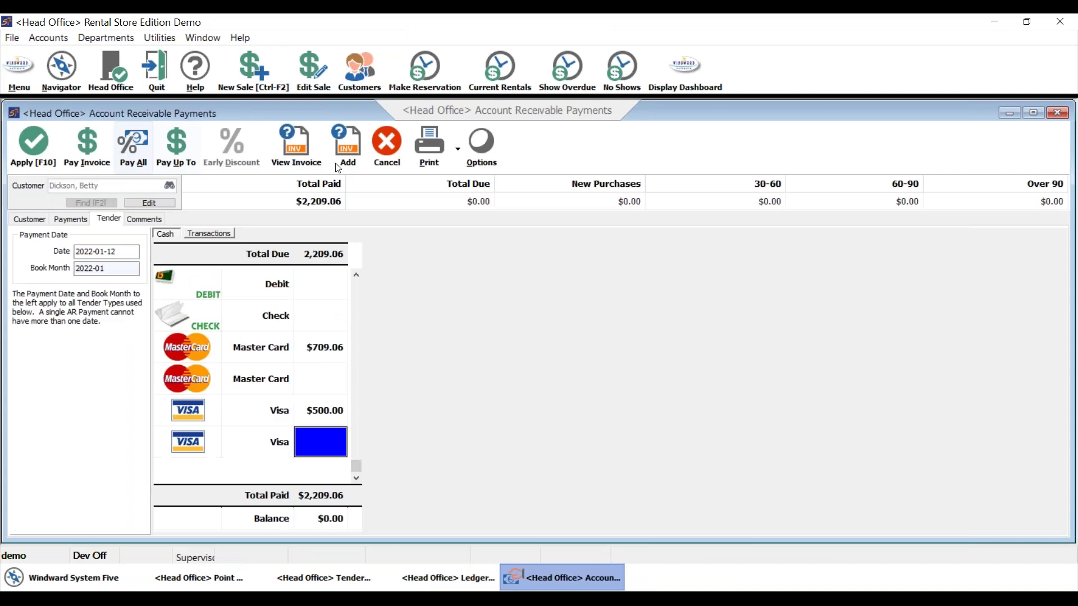
{"action": "left_click", "coordinate": [391, 150]}
{"action": "left_click", "coordinate": [647, 235]}
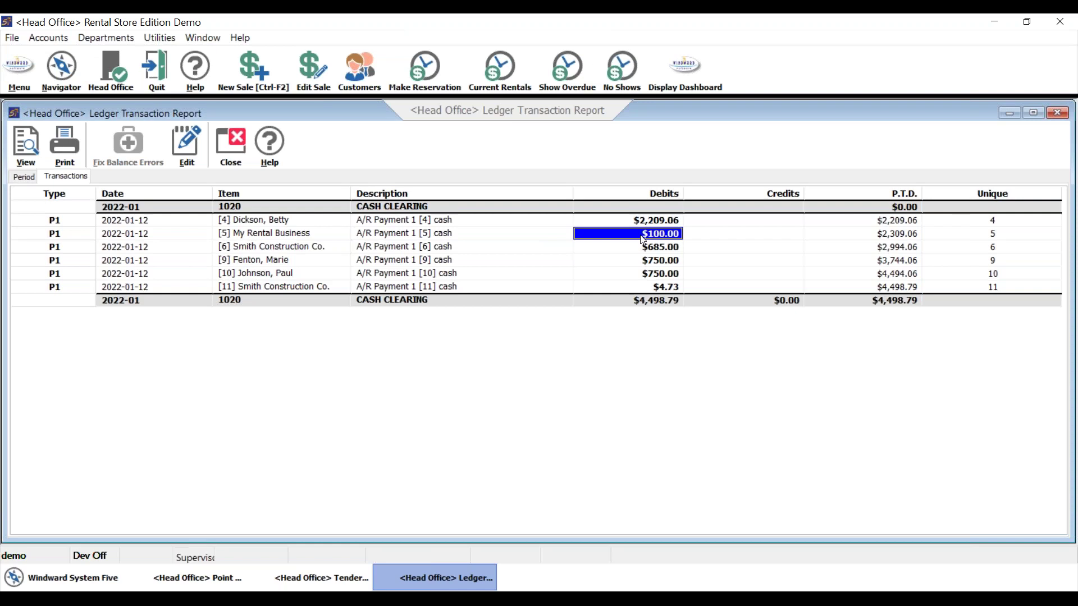
{"action": "left_click", "coordinate": [302, 581]}
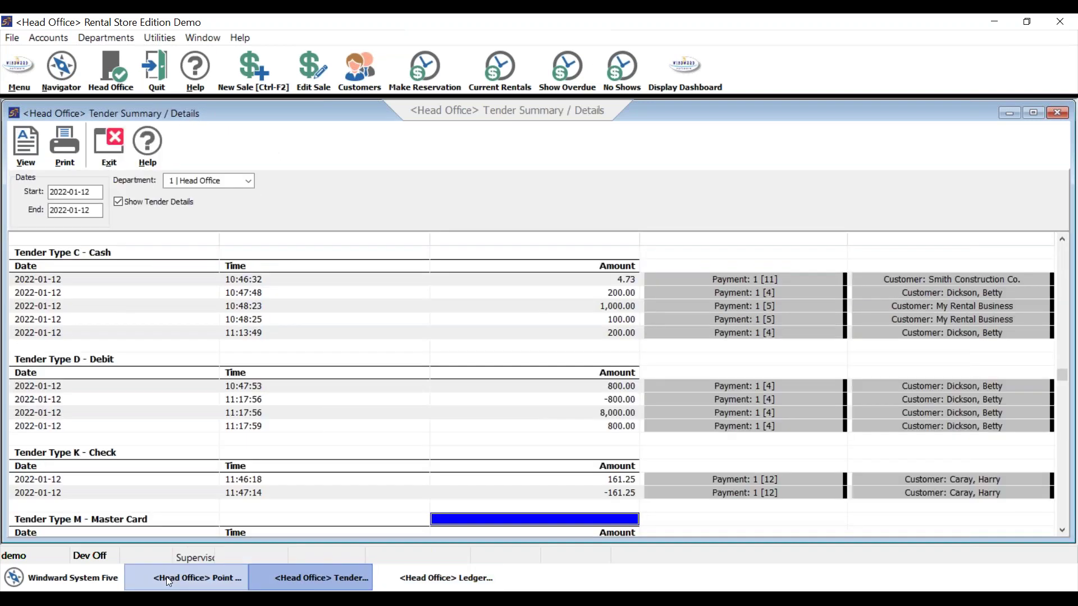
{"action": "left_click", "coordinate": [166, 577]}
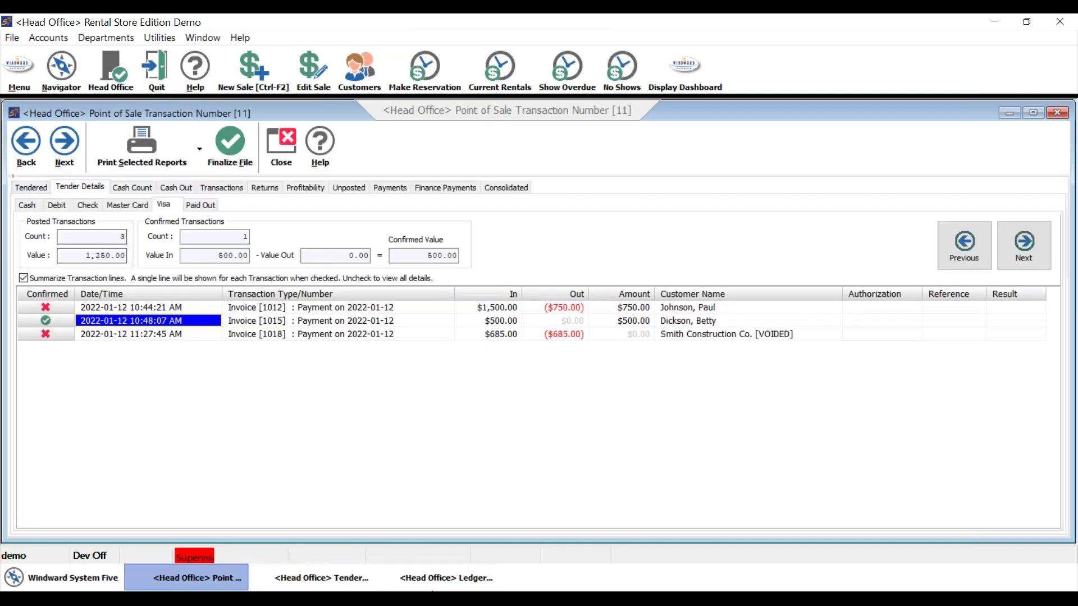
Open the My Rental Business payment from the cash clearing ledger, check its tender amount, and close it without changes
{"action": "left_click", "coordinate": [438, 587]}
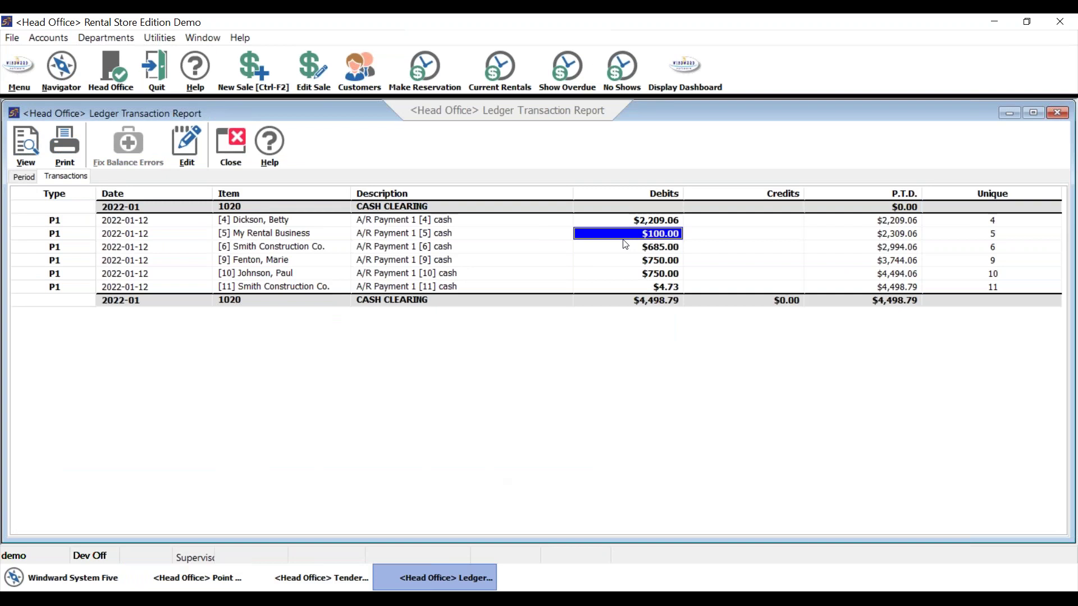
{"action": "double_click", "coordinate": [625, 234]}
{"action": "left_click", "coordinate": [114, 223]}
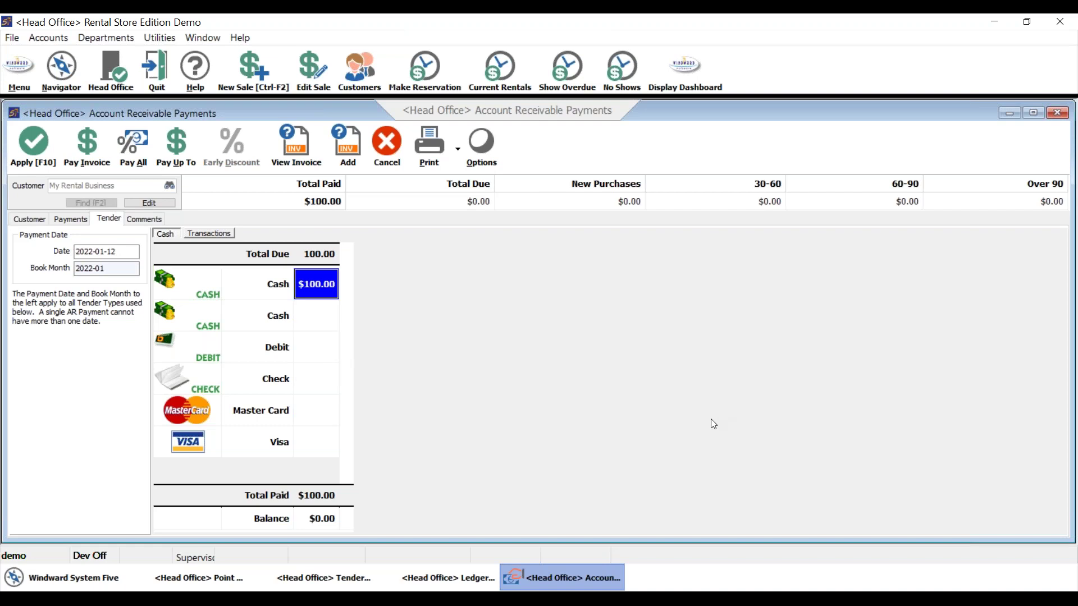
{"action": "left_click", "coordinate": [387, 156]}
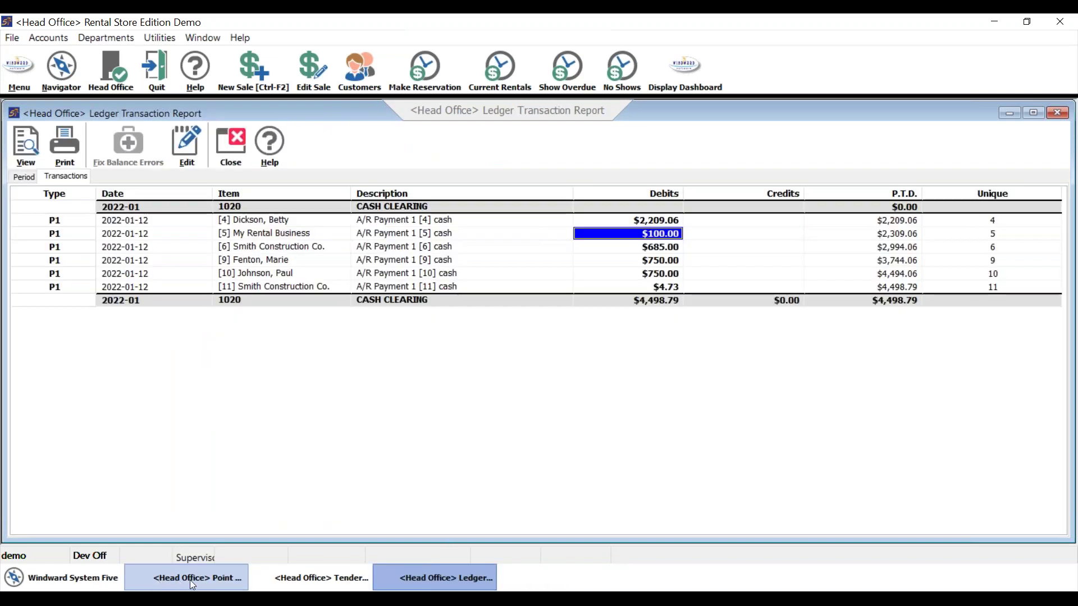
Mark the 10:48:23 AM cash payment for invoice 1016 as confirmed in the tender details and check its amount
{"action": "left_click", "coordinate": [177, 578]}
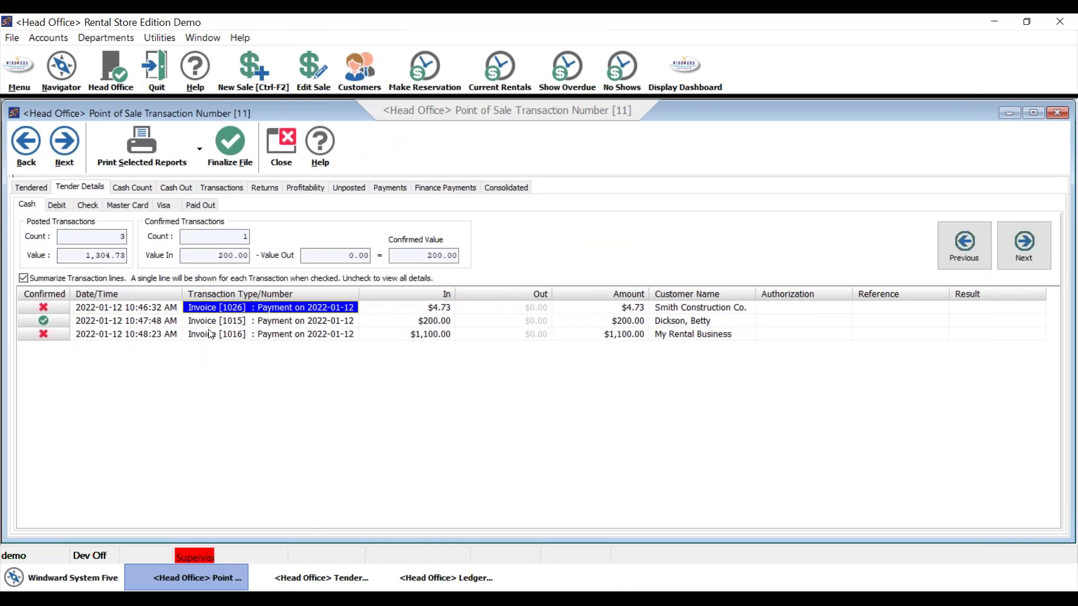
{"action": "left_click", "coordinate": [44, 337]}
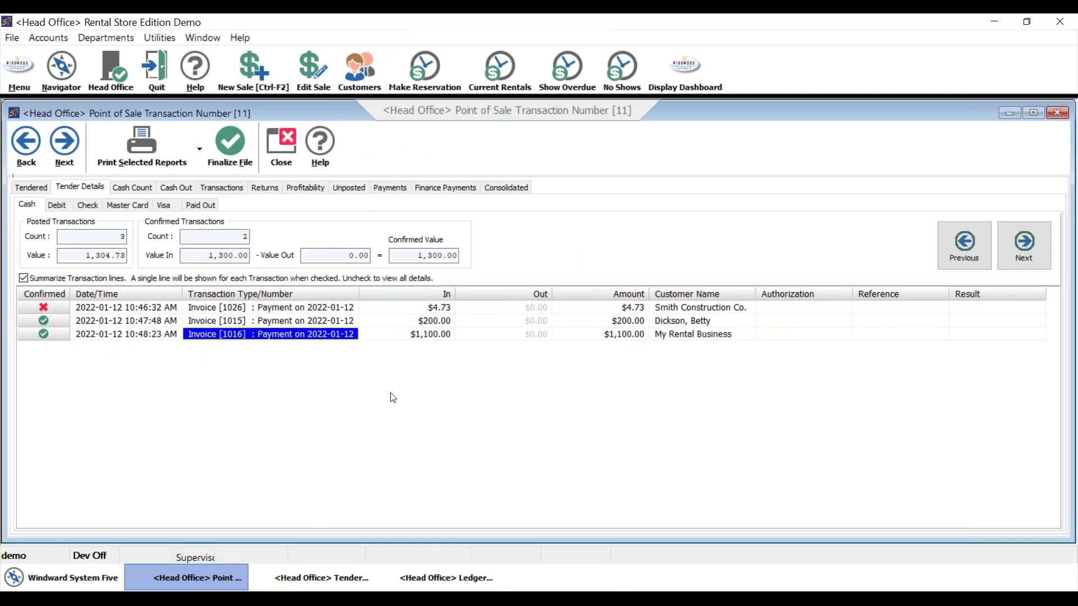
{"action": "left_click", "coordinate": [431, 335]}
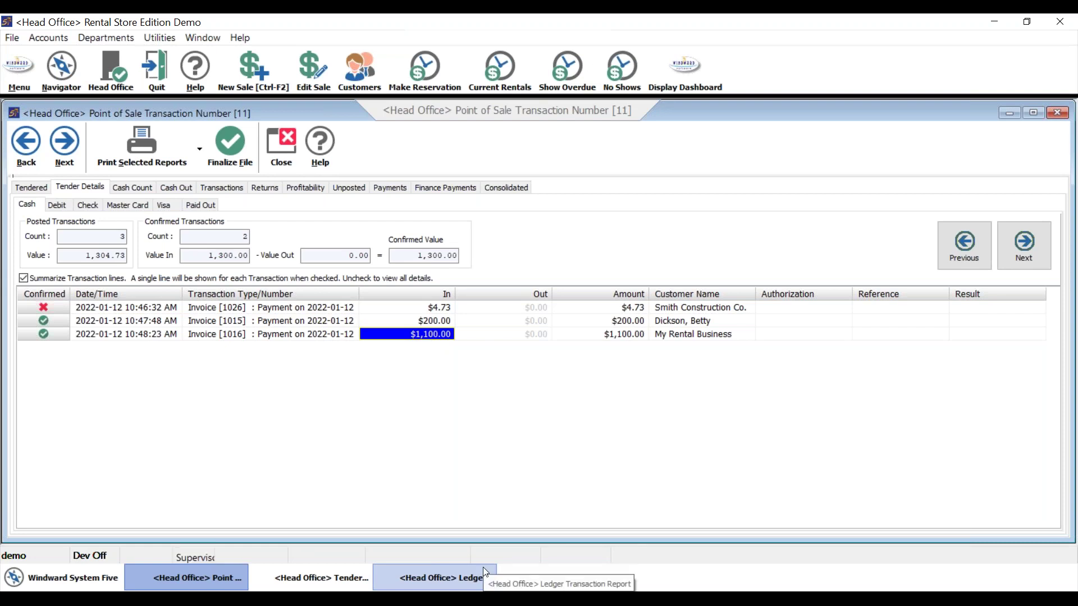
Reopen the My Rental Business receivable payment from the cash clearing ledger, examine its tender breakdown, and close it without changes
{"action": "left_click", "coordinate": [453, 578]}
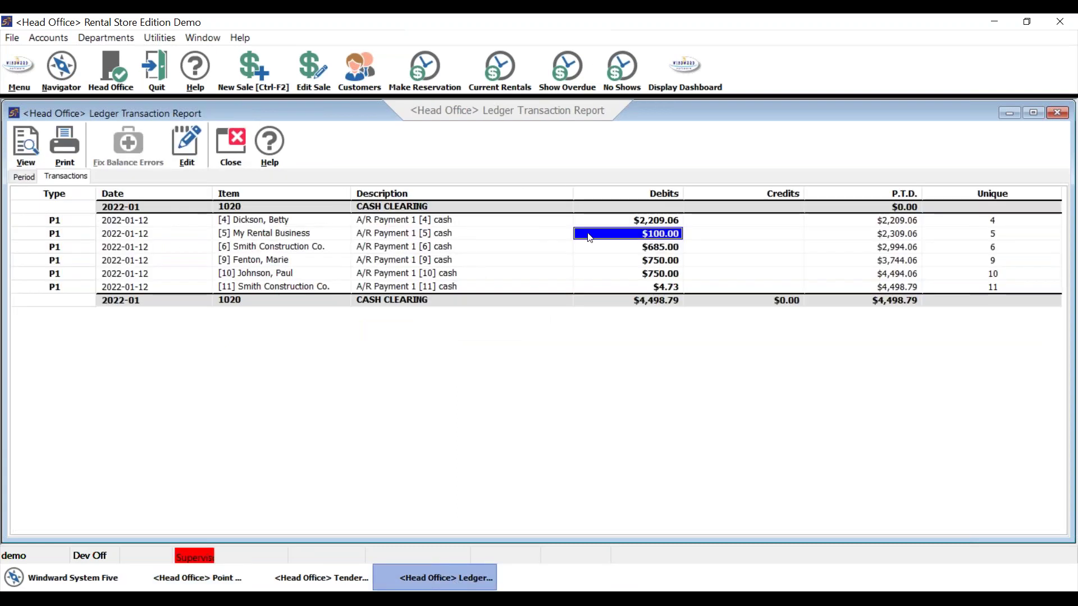
{"action": "double_click", "coordinate": [589, 238]}
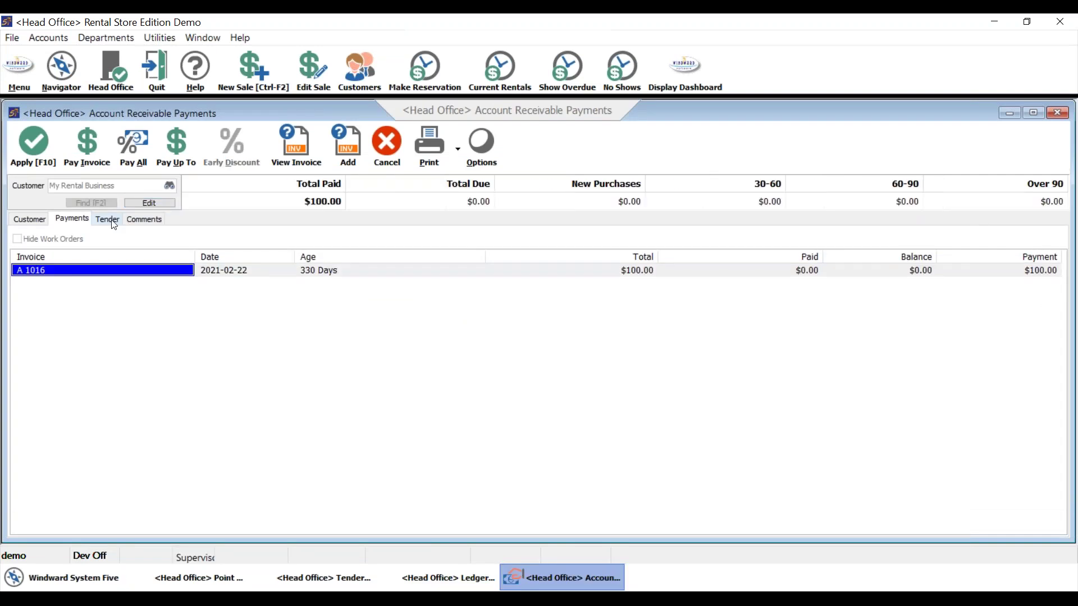
{"action": "left_click", "coordinate": [113, 224]}
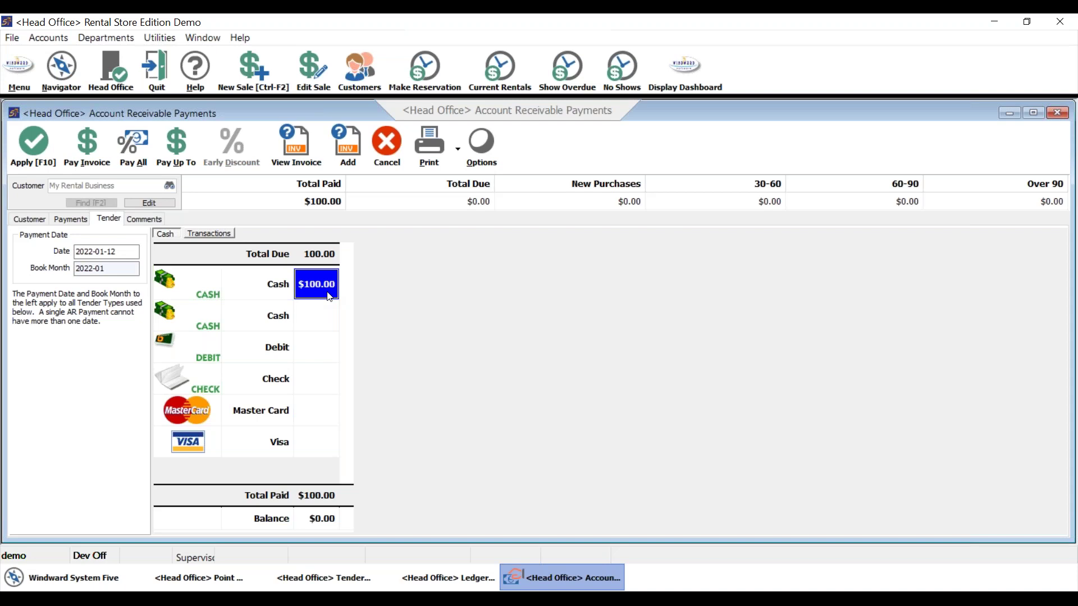
{"action": "left_click", "coordinate": [393, 160]}
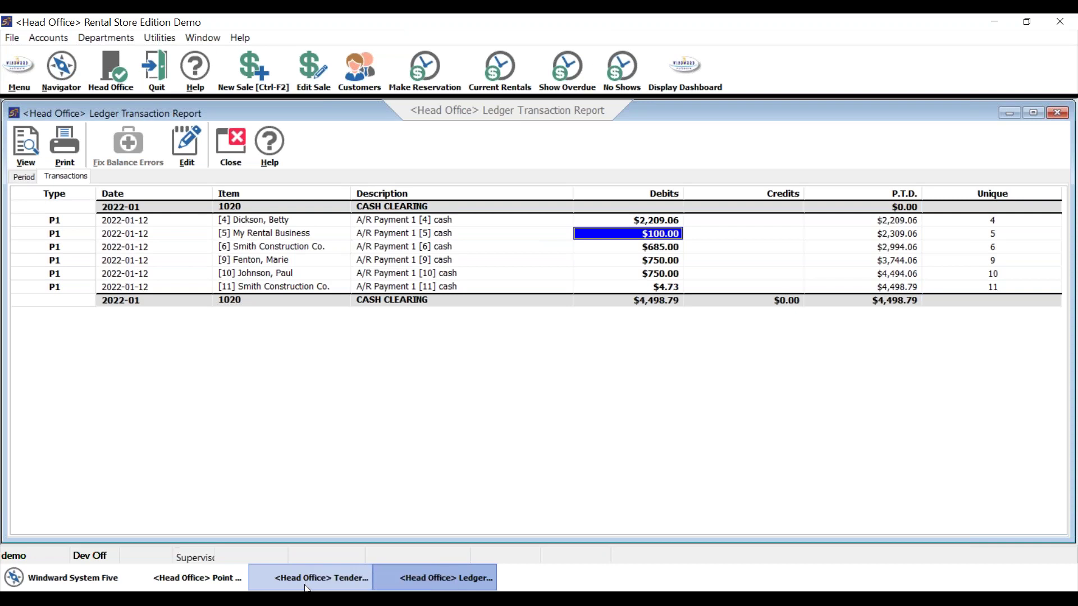
Regenerate the tender summary for 2022-01-12 and check its cash total against the point of sale cash details
{"action": "left_click", "coordinate": [306, 578]}
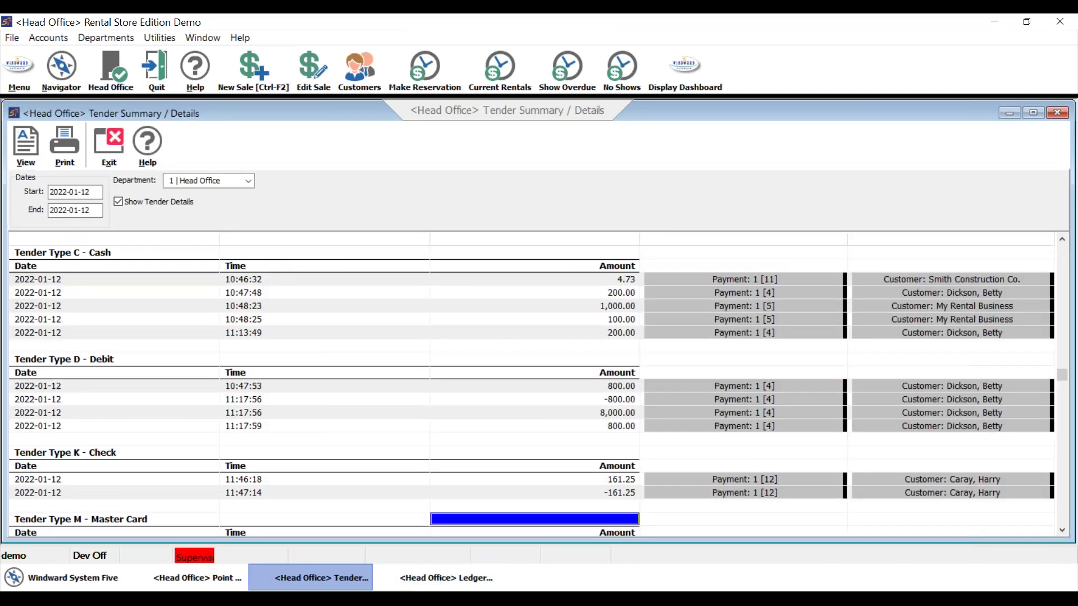
{"action": "left_click", "coordinate": [186, 578]}
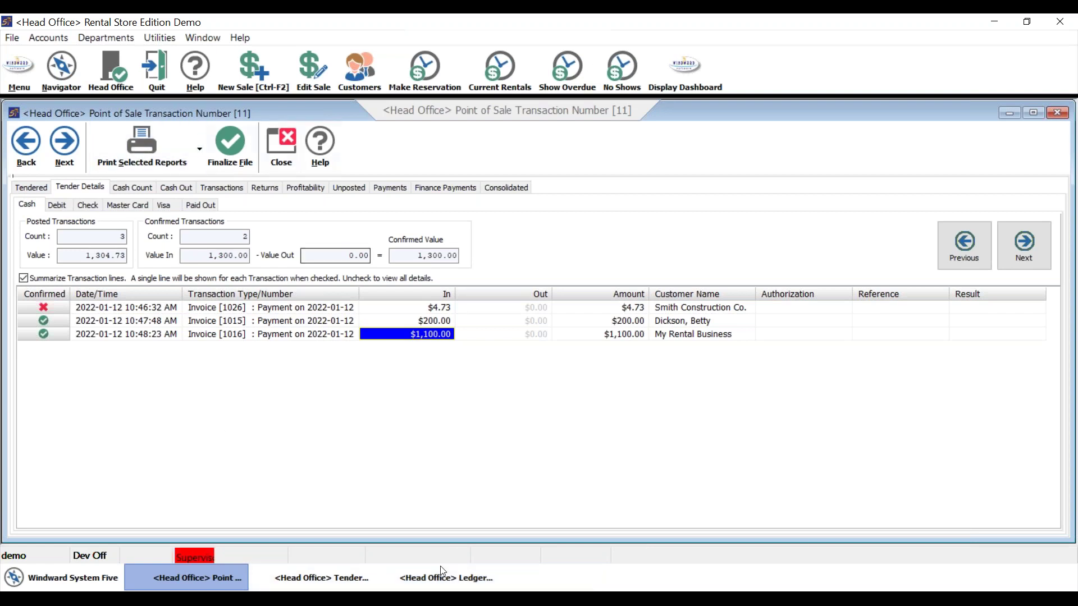
{"action": "left_click", "coordinate": [324, 578]}
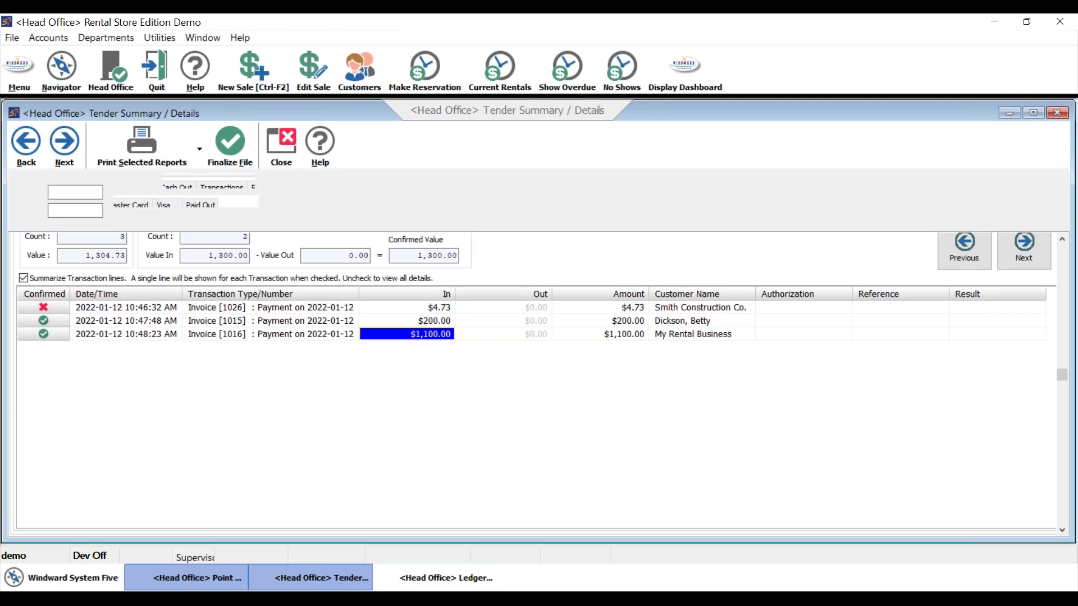
{"action": "left_click", "coordinate": [28, 145]}
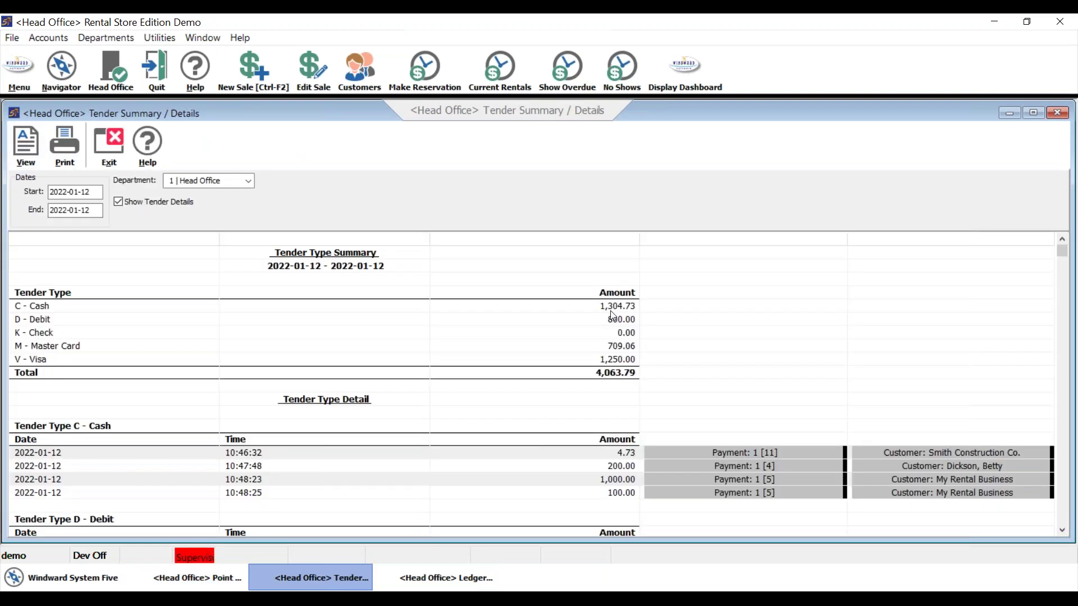
{"action": "left_click", "coordinate": [610, 310]}
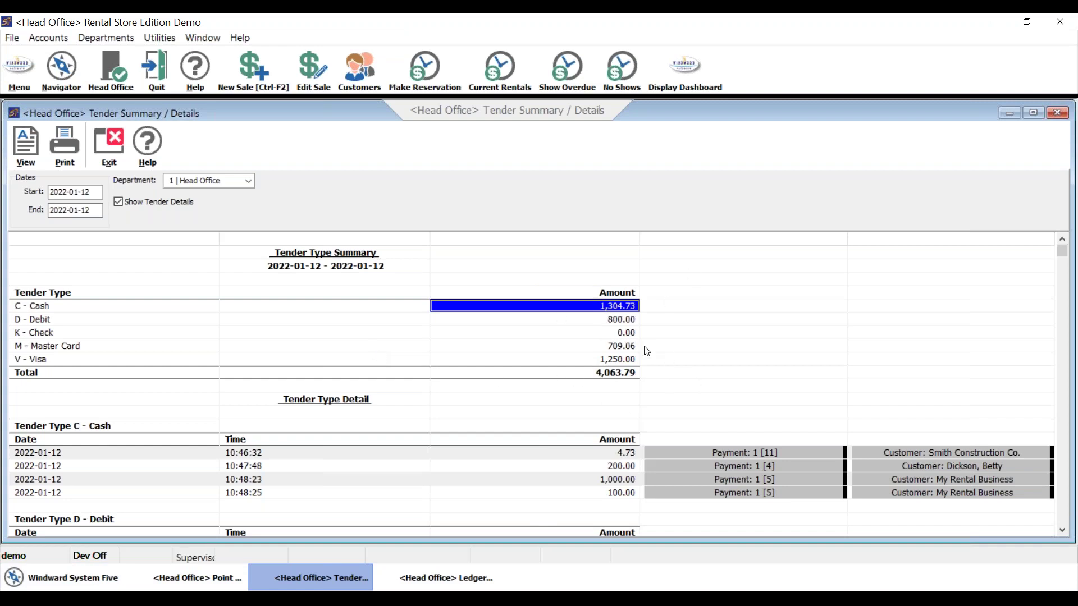
Open a second tender summary and generate it for 2022-01-12 to 2022-01-12 in Head Office with tender details shown
{"action": "left_click", "coordinate": [100, 194]}
{"action": "left_click", "coordinate": [56, 571]}
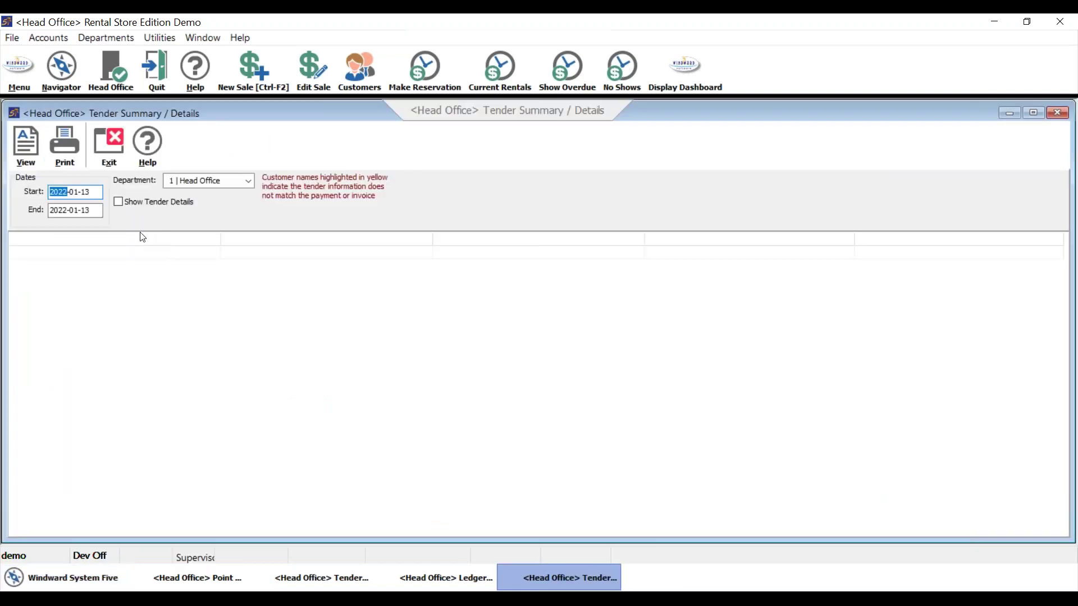
{"action": "left_click", "coordinate": [120, 201]}
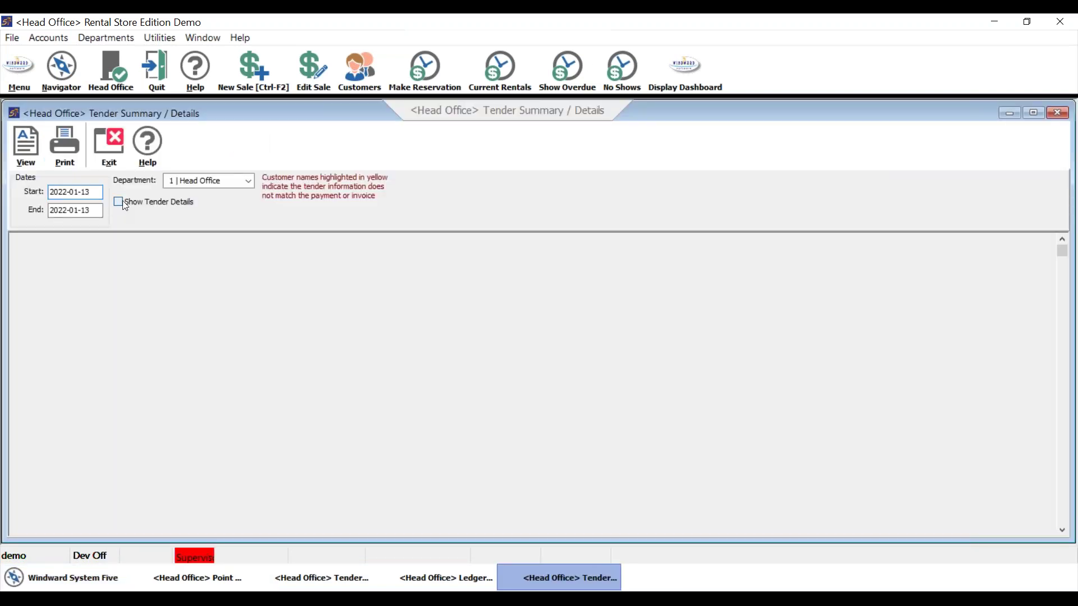
{"action": "double_click", "coordinate": [85, 191]}
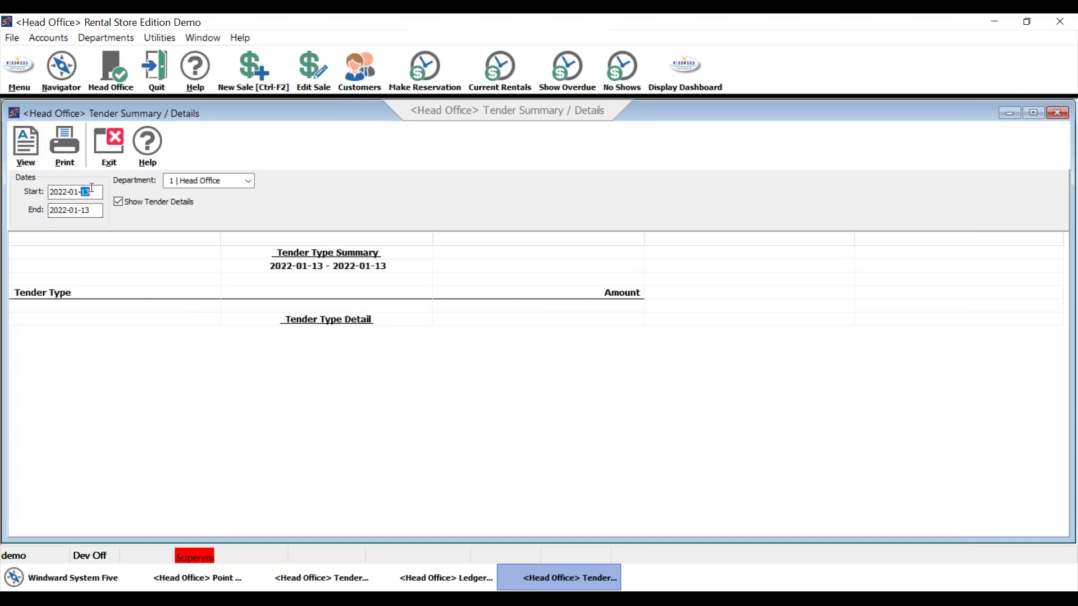
{"action": "type", "text": "12"}
{"action": "key", "text": "Tab"}
{"action": "double_click", "coordinate": [95, 212]}
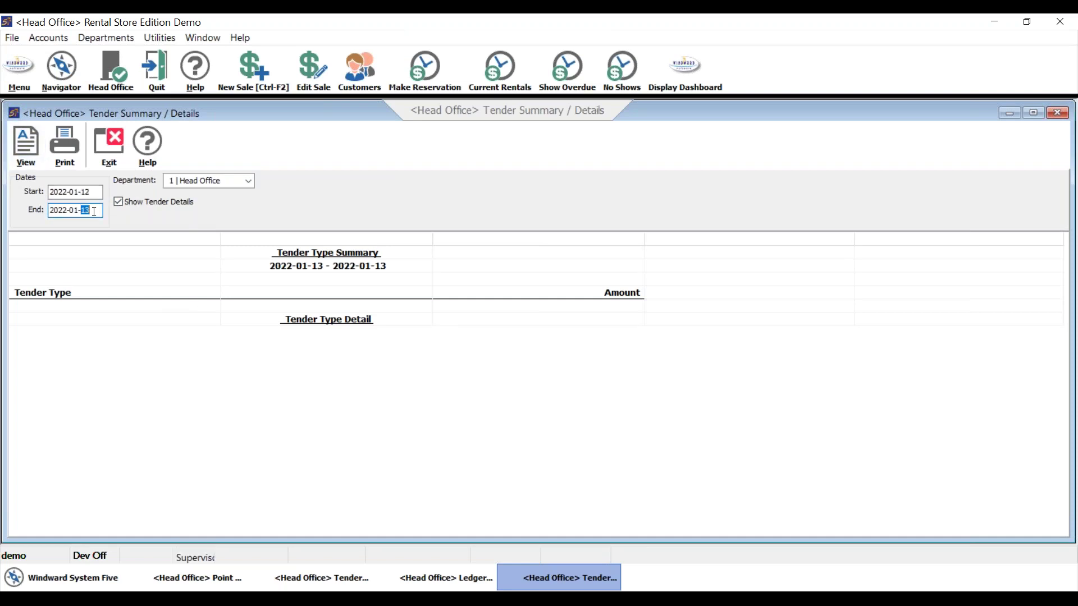
{"action": "type", "text": "12"}
{"action": "left_click", "coordinate": [31, 161]}
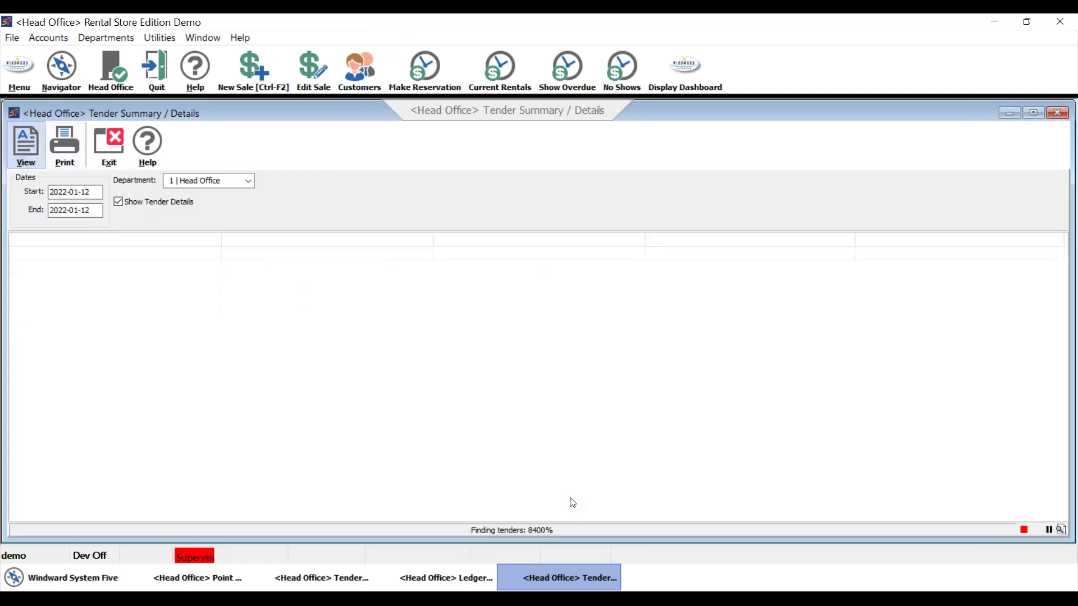
Review the cash, debit, check, Master Card and Visa detail lines in the new tender summary
{"action": "scroll", "coordinate": [578, 444], "scroll_direction": "down", "scroll_amount": 3}
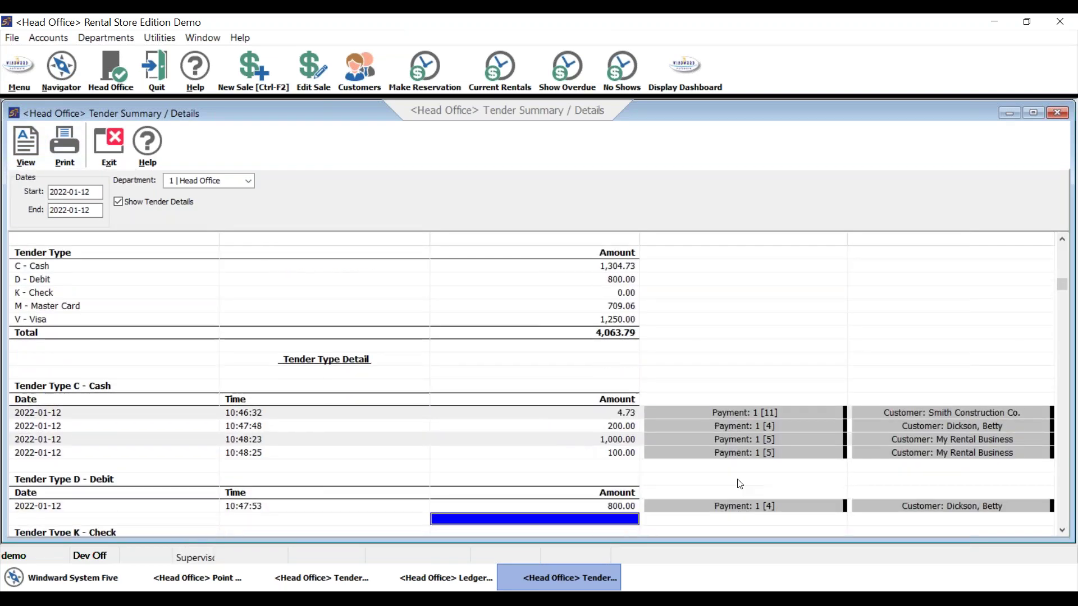
{"action": "scroll", "coordinate": [745, 479], "scroll_direction": "up", "scroll_amount": 3}
{"action": "scroll", "coordinate": [745, 481], "scroll_direction": "down", "scroll_amount": 20}
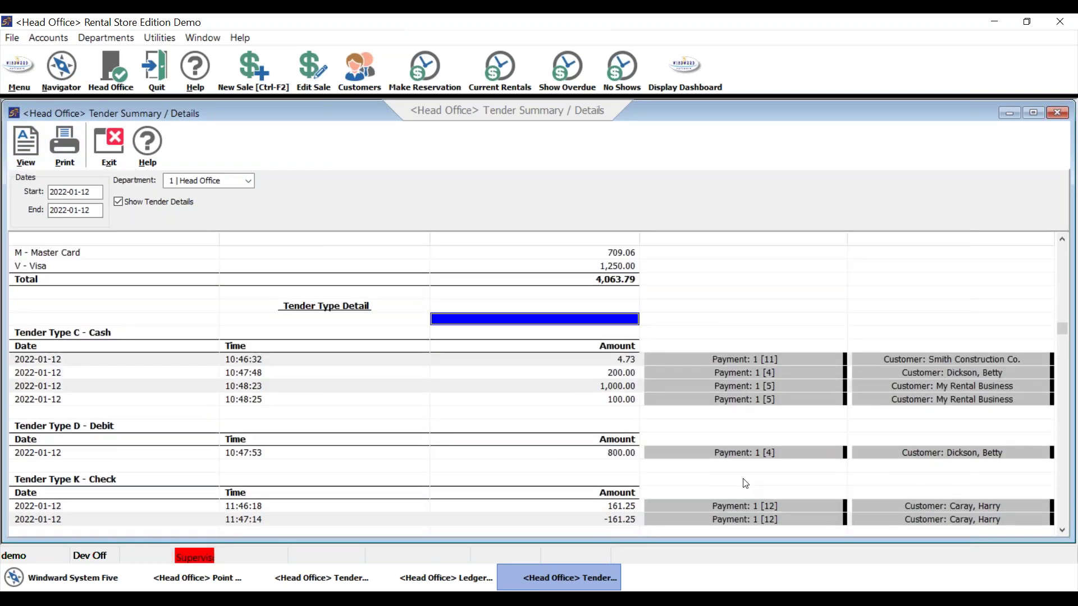
{"action": "scroll", "coordinate": [746, 482], "scroll_direction": "down", "scroll_amount": 13}
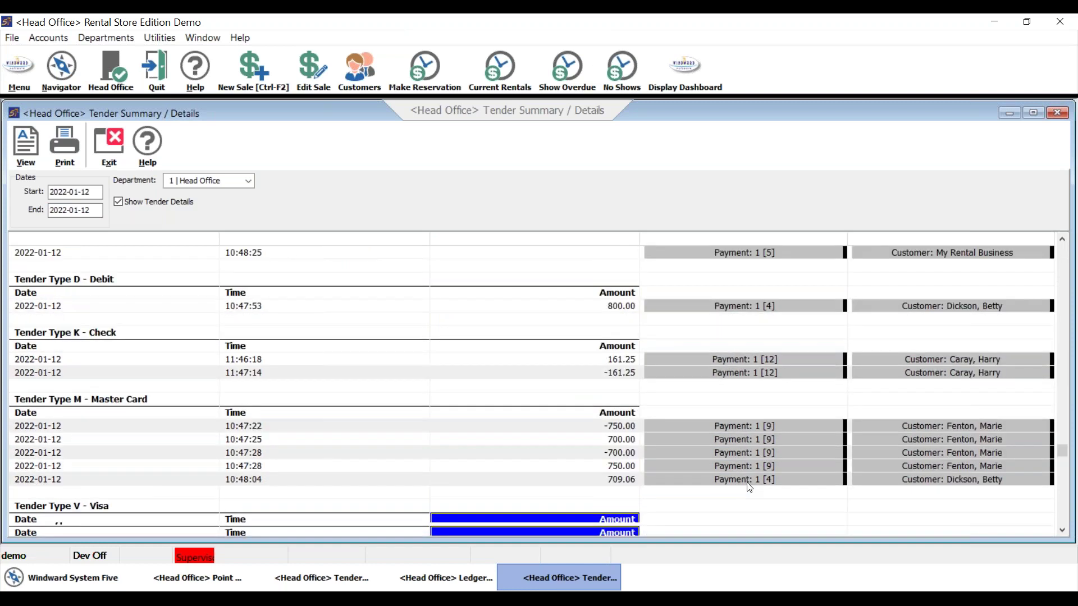
{"action": "scroll", "coordinate": [578, 441], "scroll_direction": "up", "scroll_amount": 8}
{"action": "scroll", "coordinate": [579, 445], "scroll_direction": "up", "scroll_amount": 15}
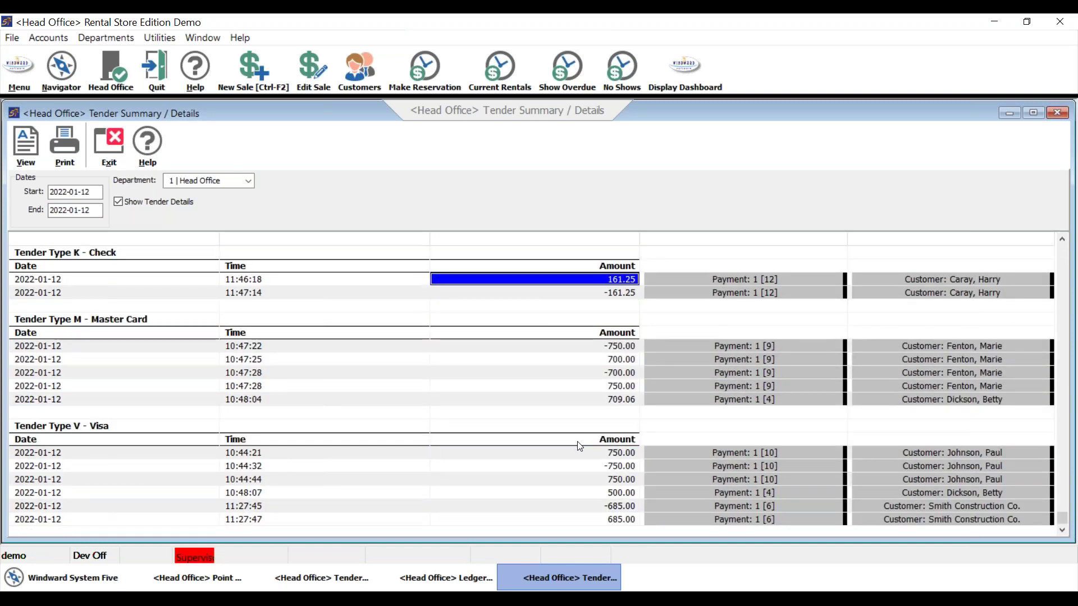
{"action": "scroll", "coordinate": [580, 446], "scroll_direction": "up", "scroll_amount": 10}
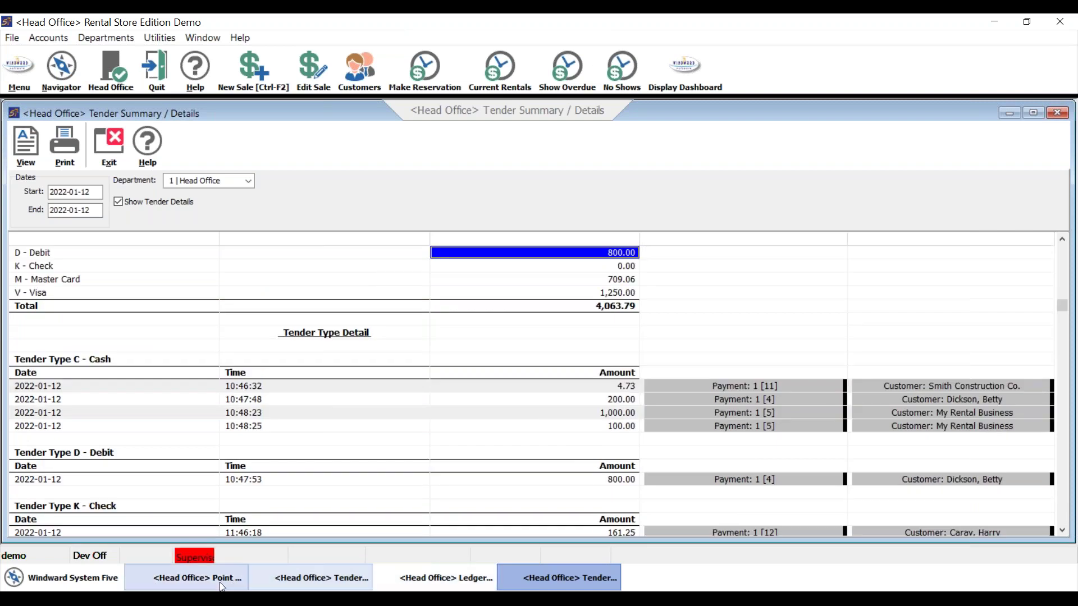
Compare the tendered totals in the point of sale report with the cash clearing ledger and both tender summaries
{"action": "left_click", "coordinate": [237, 587]}
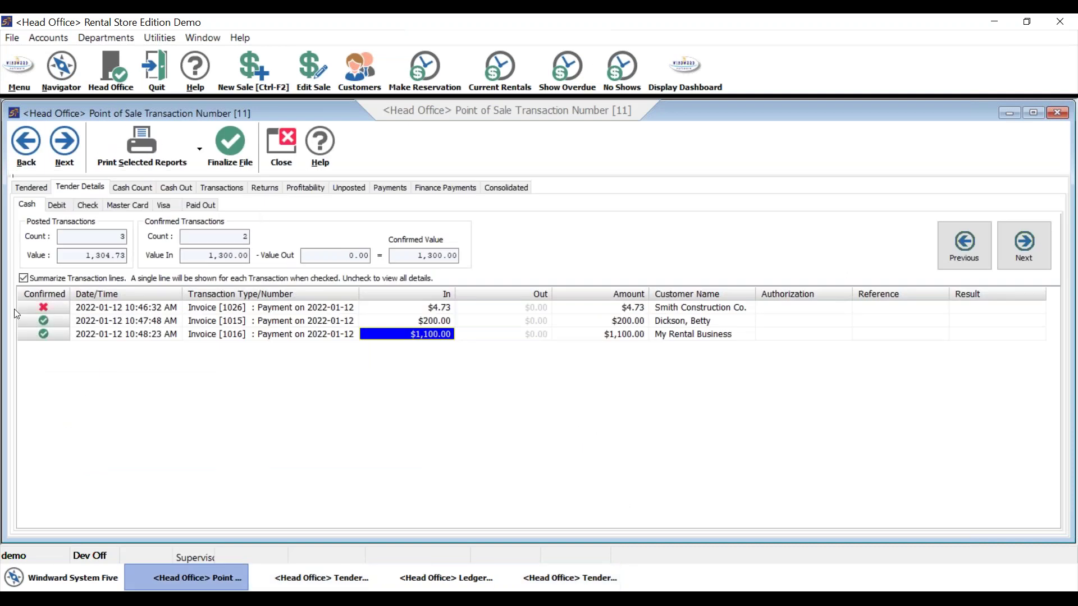
{"action": "left_click", "coordinate": [32, 188]}
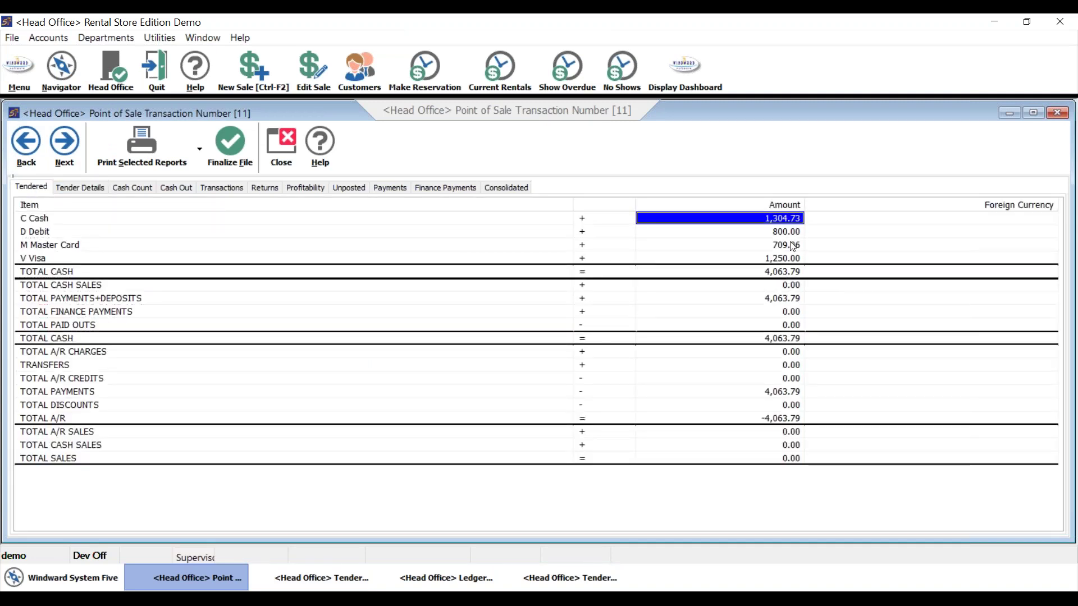
{"action": "left_click", "coordinate": [486, 582]}
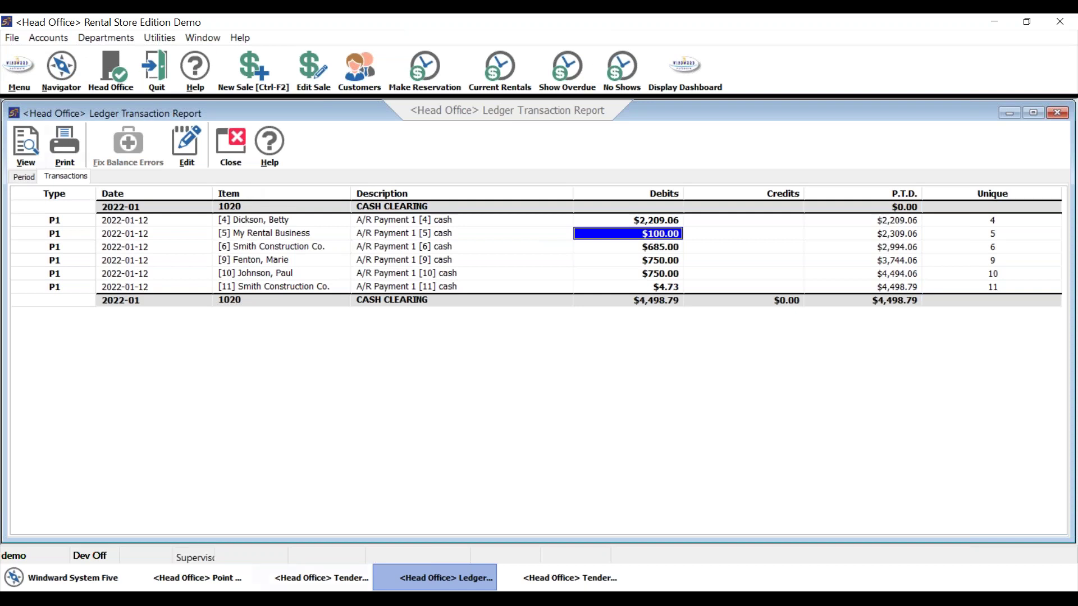
{"action": "left_click", "coordinate": [351, 580]}
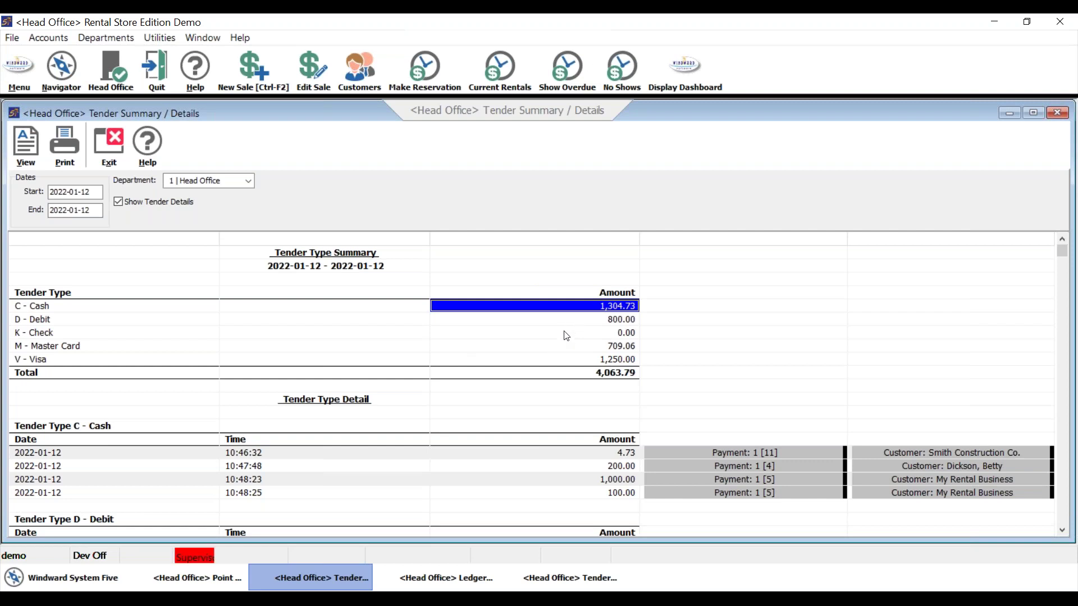
{"action": "left_click", "coordinate": [578, 578]}
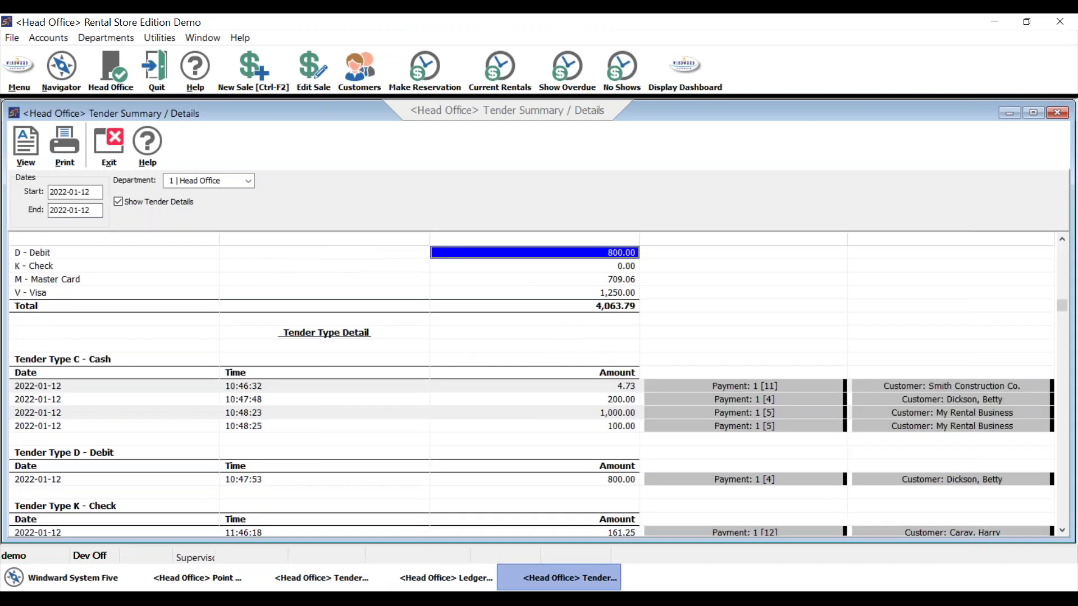
{"action": "left_click", "coordinate": [432, 584]}
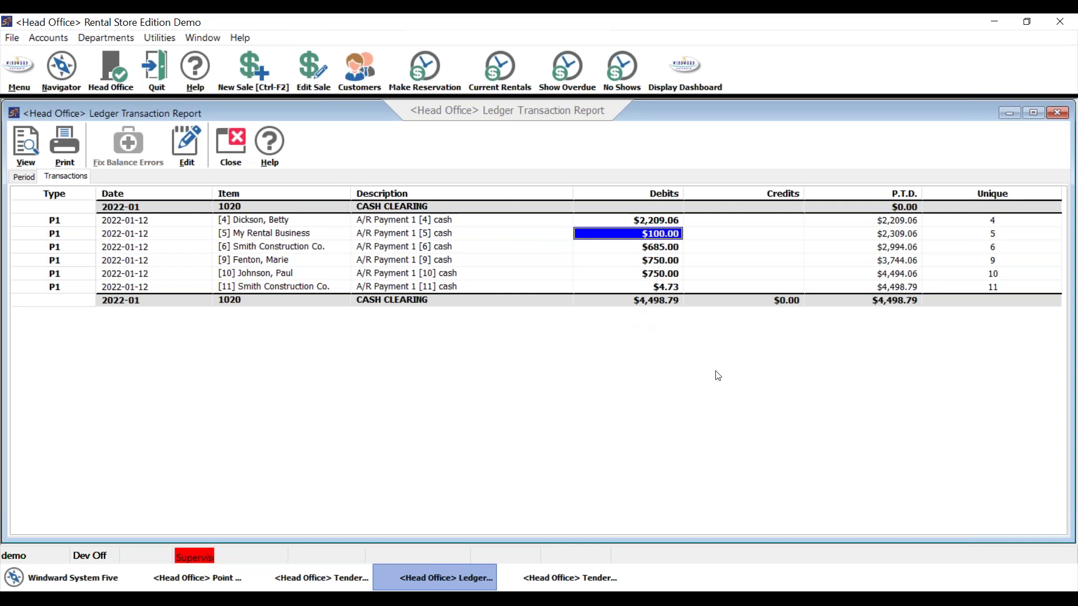
Switch to the PowerPoint presentation and advance past the Resources Available slide to the Windward Professional Services slide
{"action": "mouse_move", "coordinate": [639, 600]}
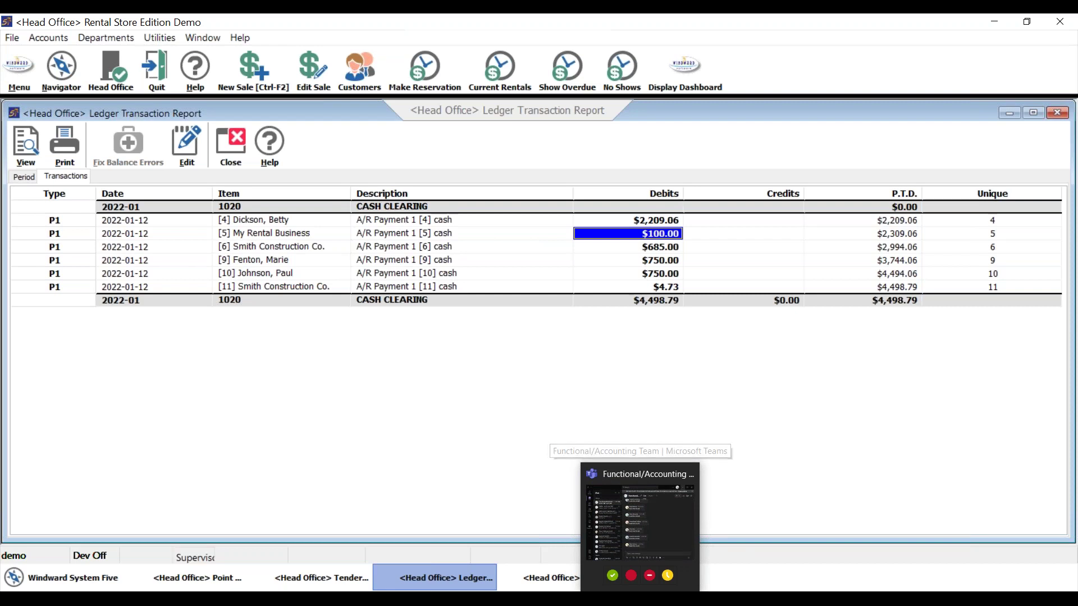
{"action": "left_click", "coordinate": [674, 600]}
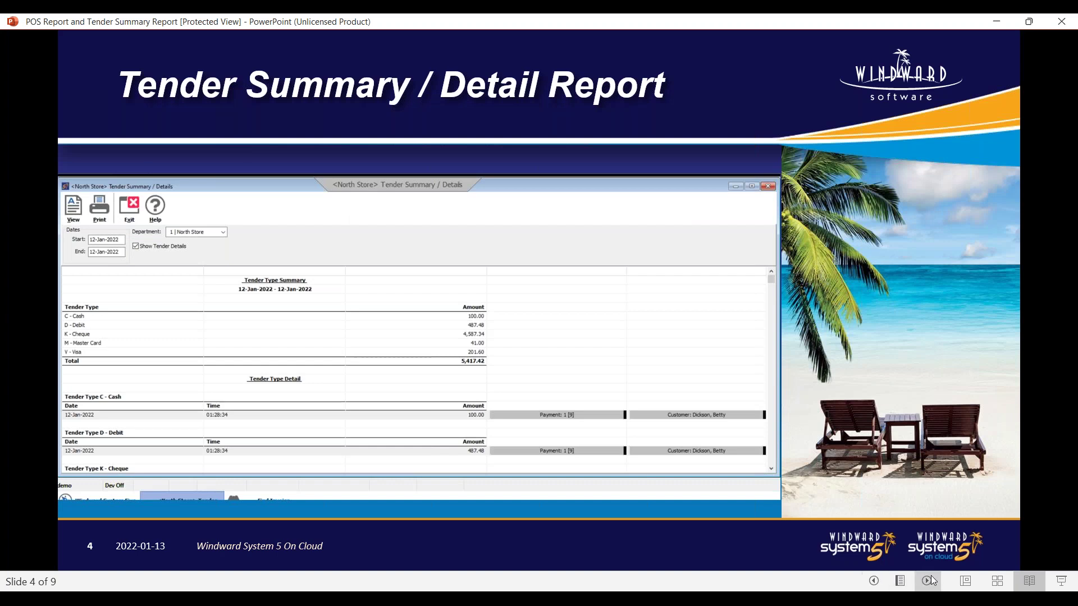
{"action": "left_click", "coordinate": [933, 579]}
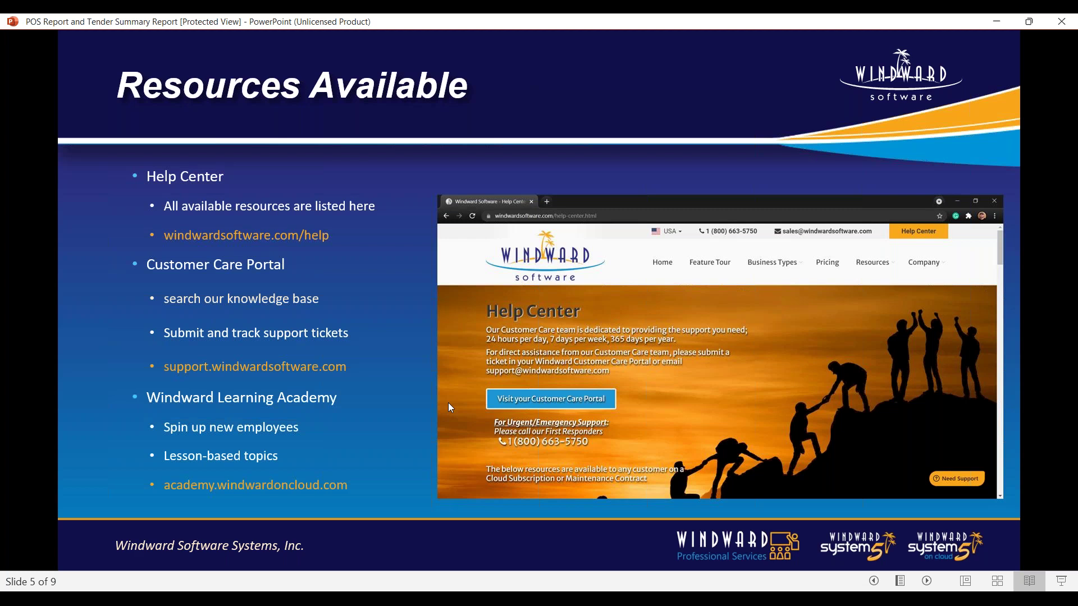
{"action": "left_click", "coordinate": [926, 581]}
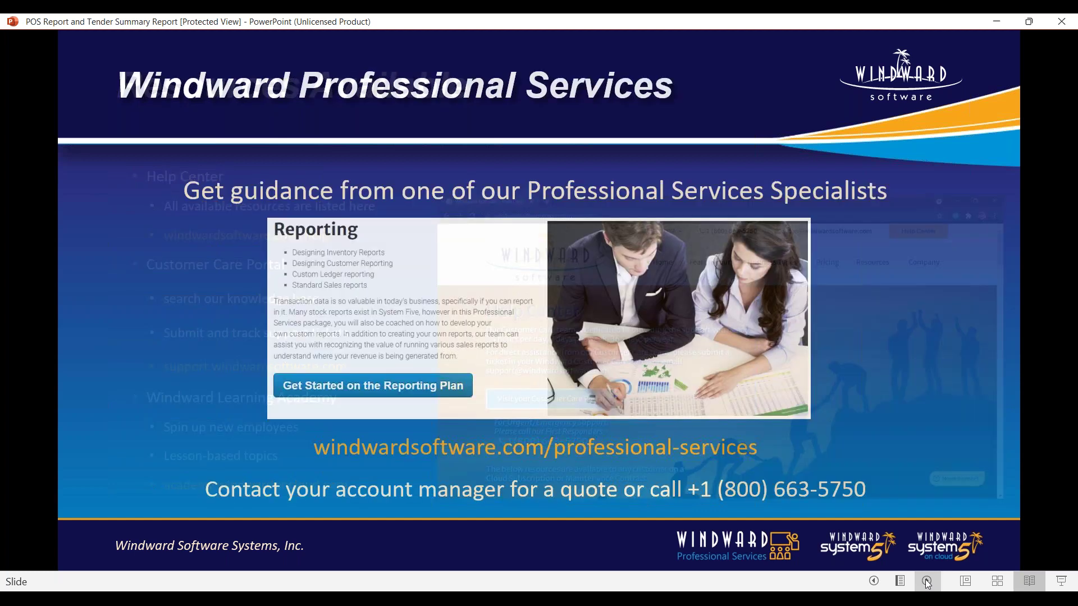